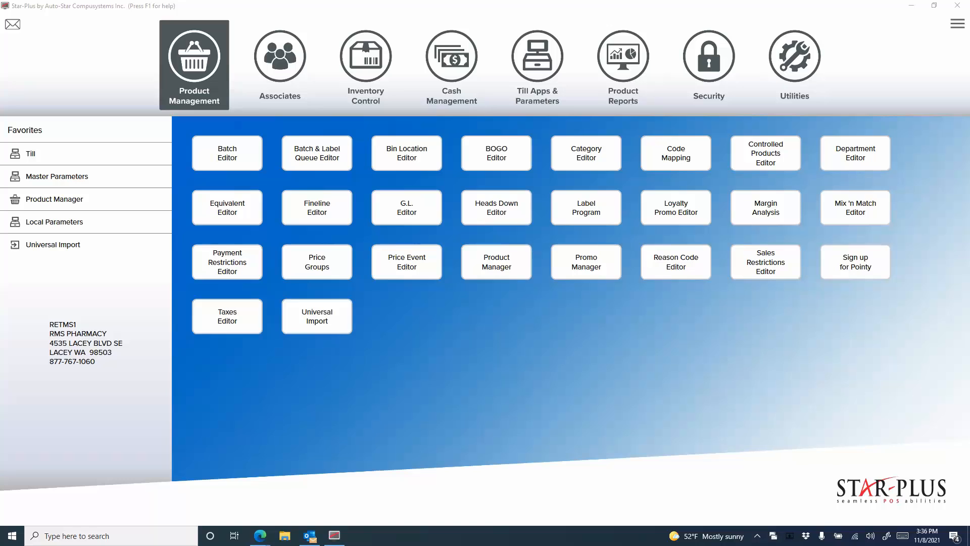
- Open Universal Import and bring up its list of import formats
{"action": "left_click", "coordinate": [297, 318]}
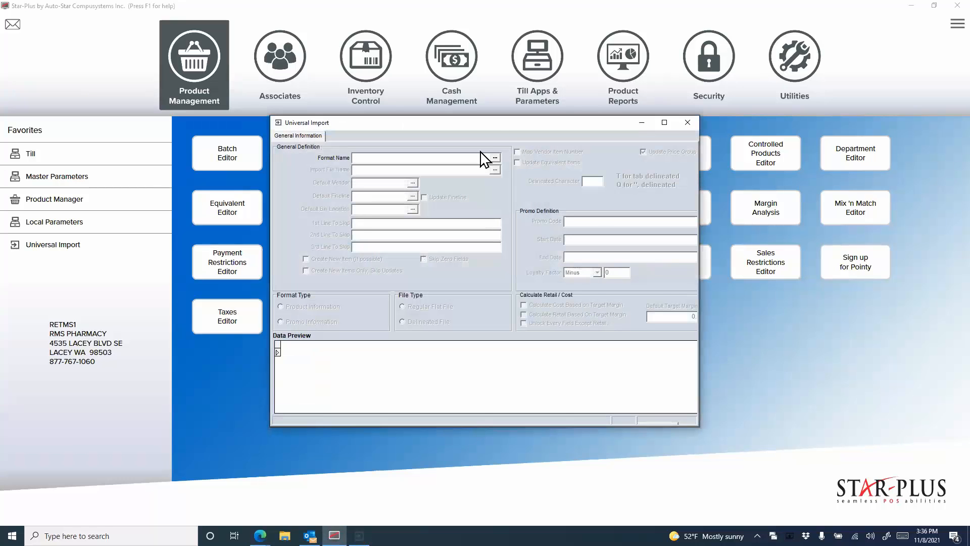
{"action": "left_click", "coordinate": [496, 158]}
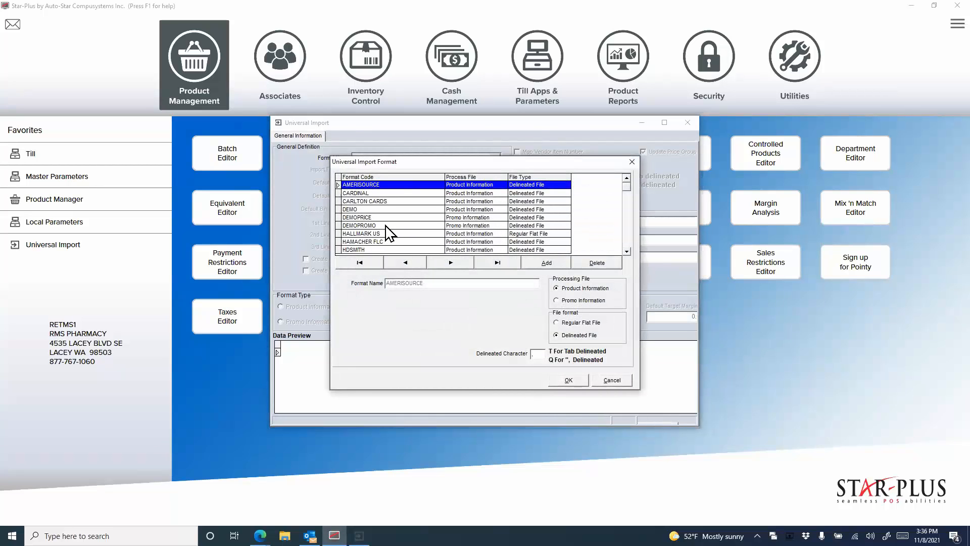
{"action": "left_click", "coordinate": [560, 265]}
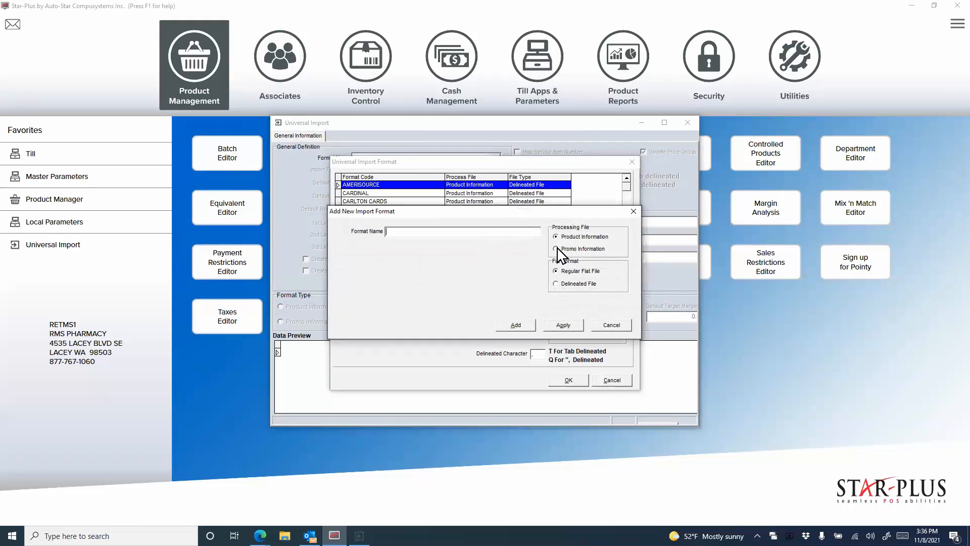
{"action": "left_click", "coordinate": [556, 290]}
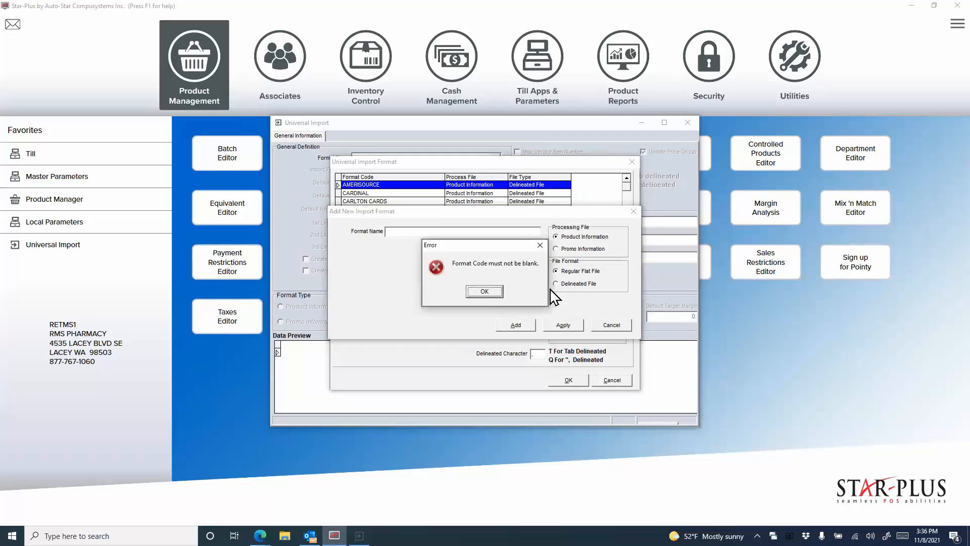
{"action": "left_click", "coordinate": [496, 295]}
{"action": "left_click", "coordinate": [612, 325]}
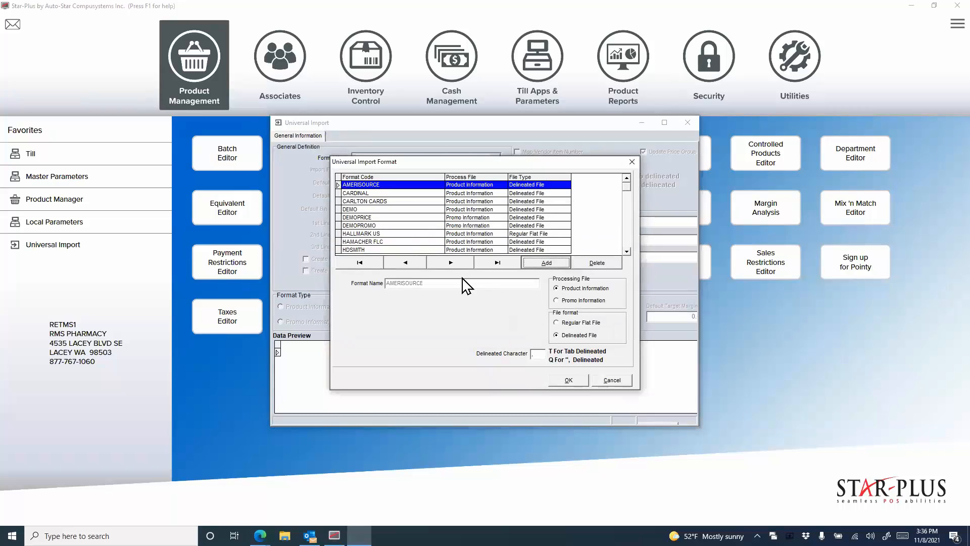
- Select the DEMOPROMO import format and assign the OTCPROMO2021 promo event to it
{"action": "left_click", "coordinate": [405, 226]}
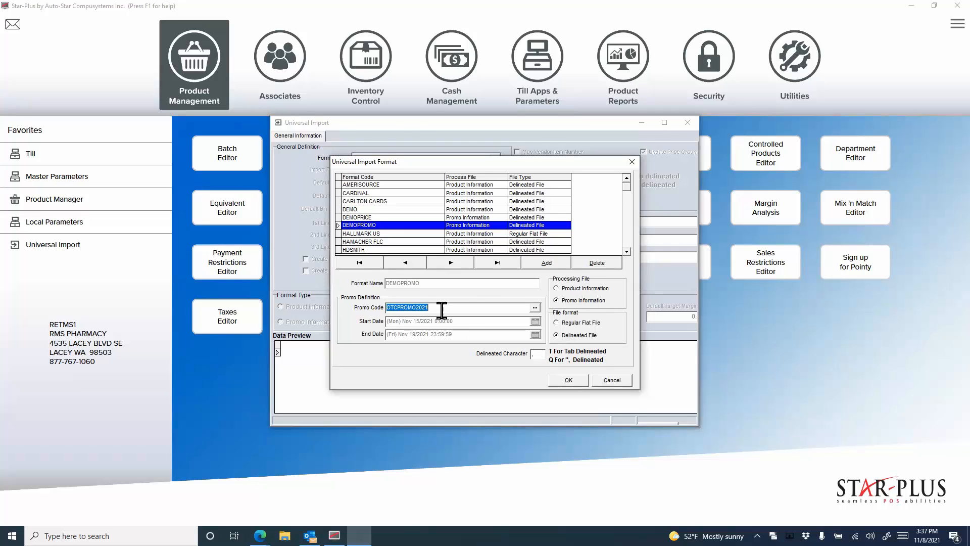
{"action": "left_click", "coordinate": [534, 310]}
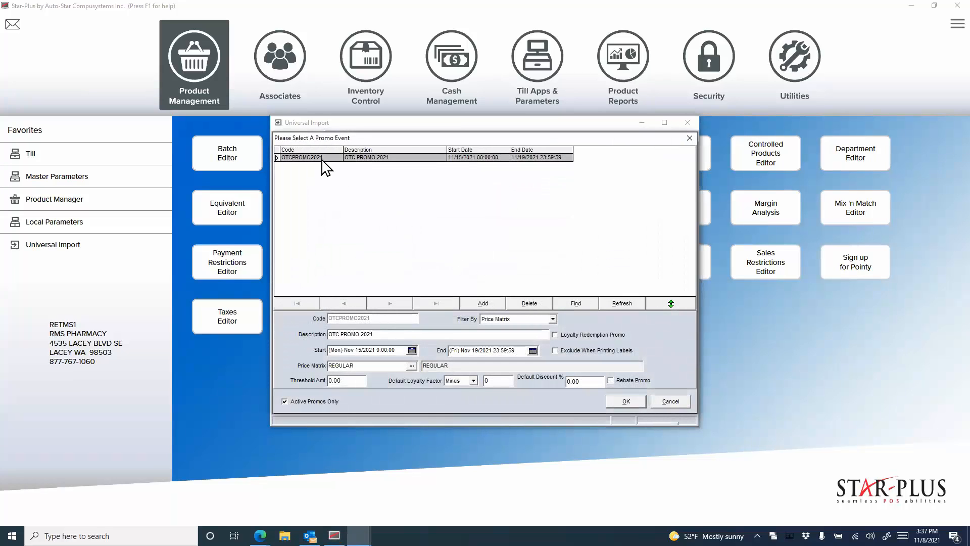
{"action": "left_click", "coordinate": [484, 303]}
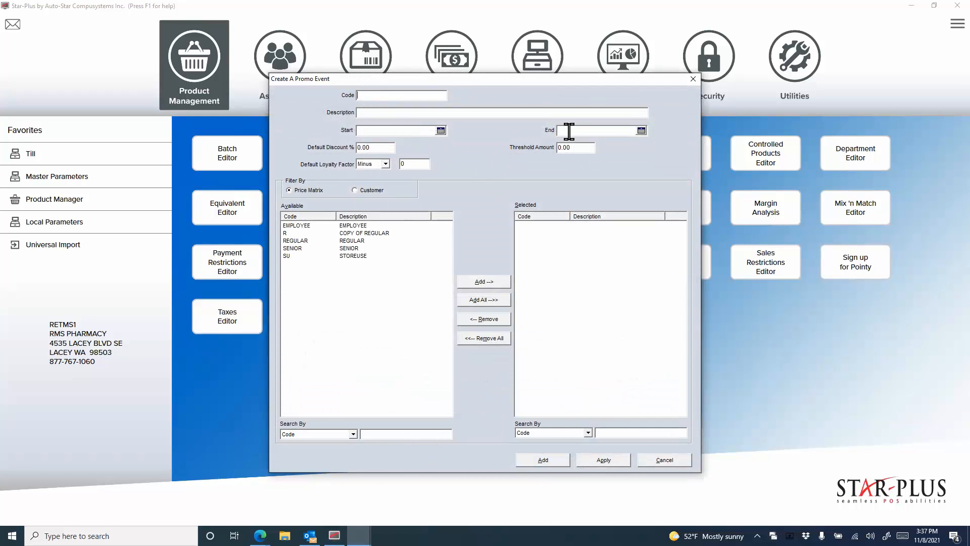
{"action": "left_click", "coordinate": [665, 460]}
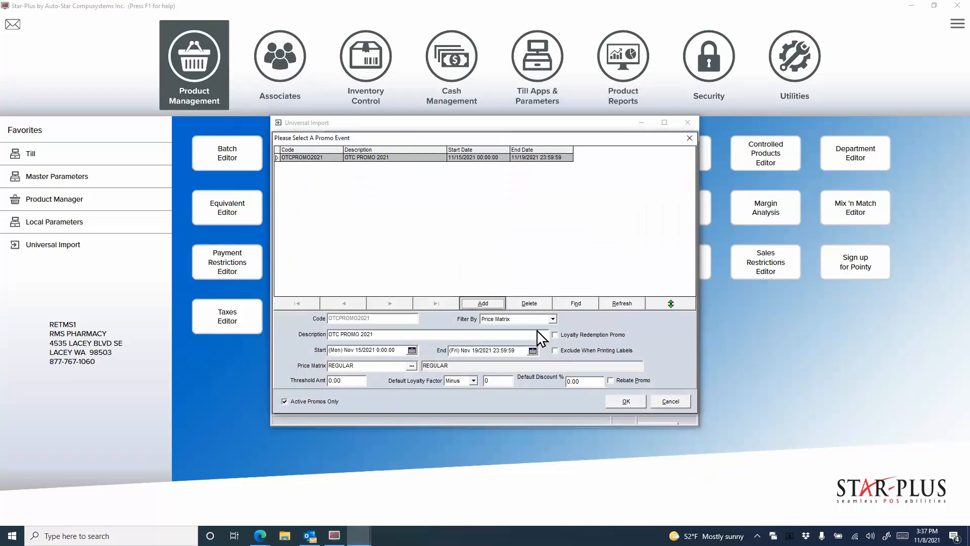
{"action": "left_click", "coordinate": [380, 160]}
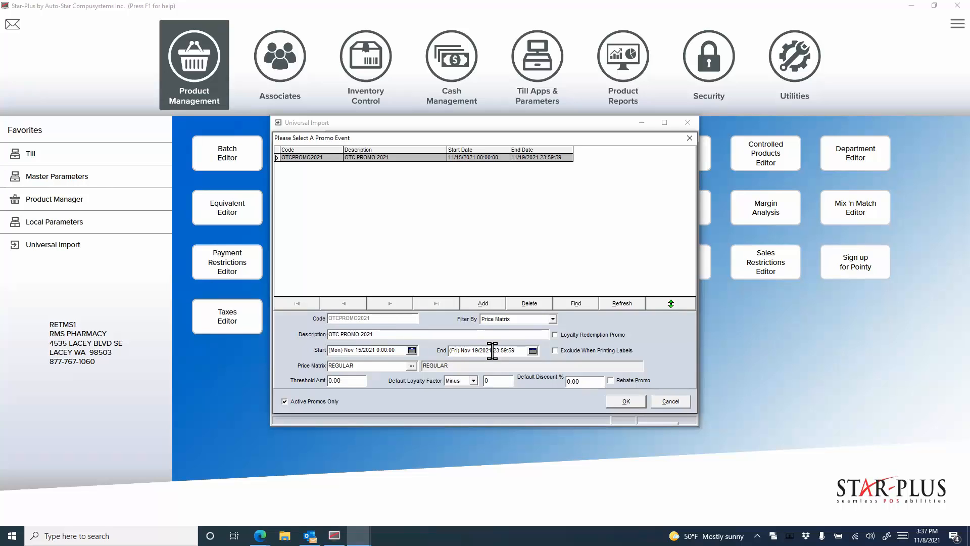
{"action": "left_click", "coordinate": [626, 401]}
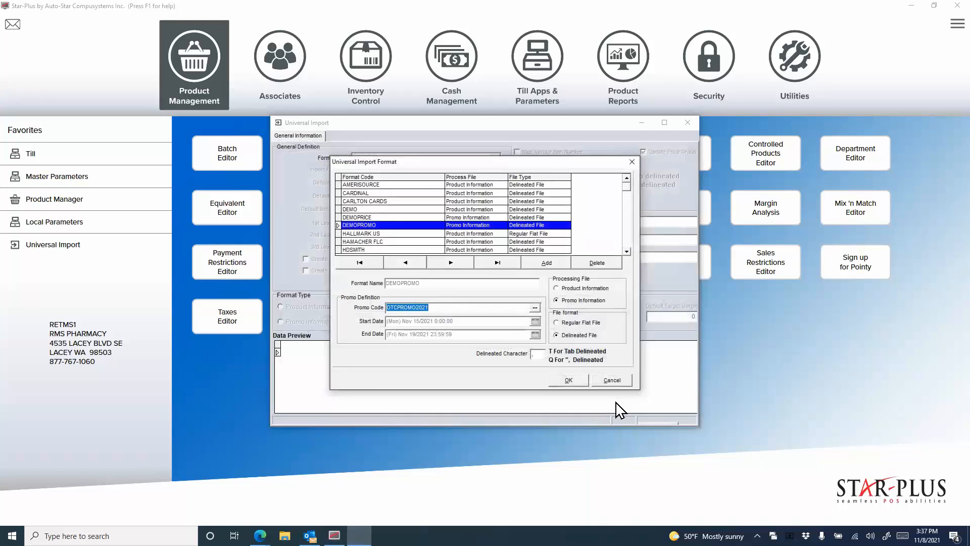
- Load the selected format into Universal Import and choose Demo Promo File as the import file
{"action": "left_click", "coordinate": [568, 381]}
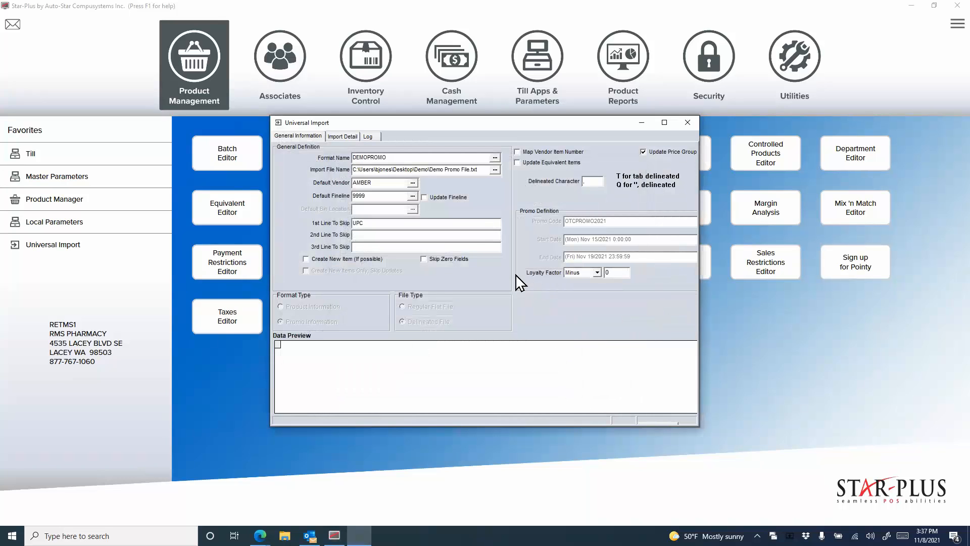
{"action": "left_click", "coordinate": [495, 171]}
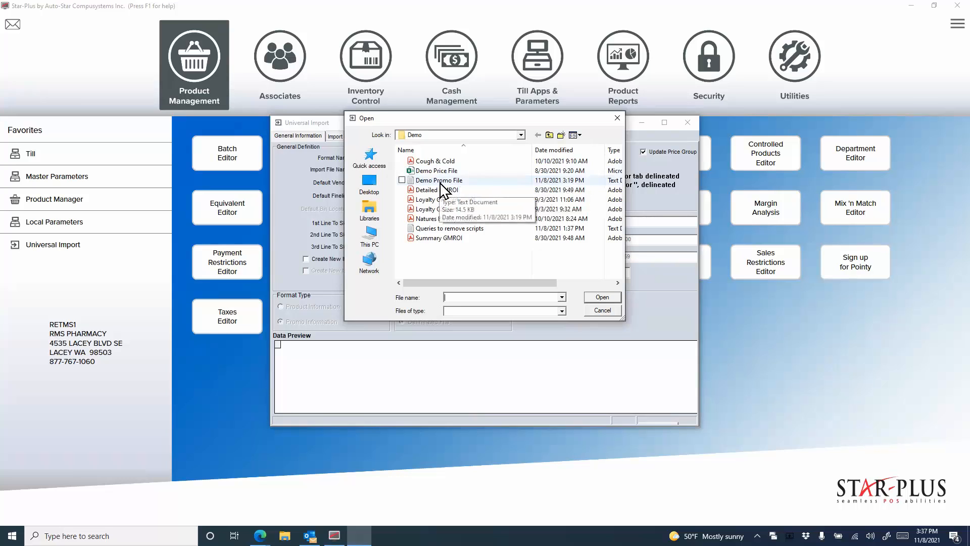
{"action": "double_click", "coordinate": [439, 181]}
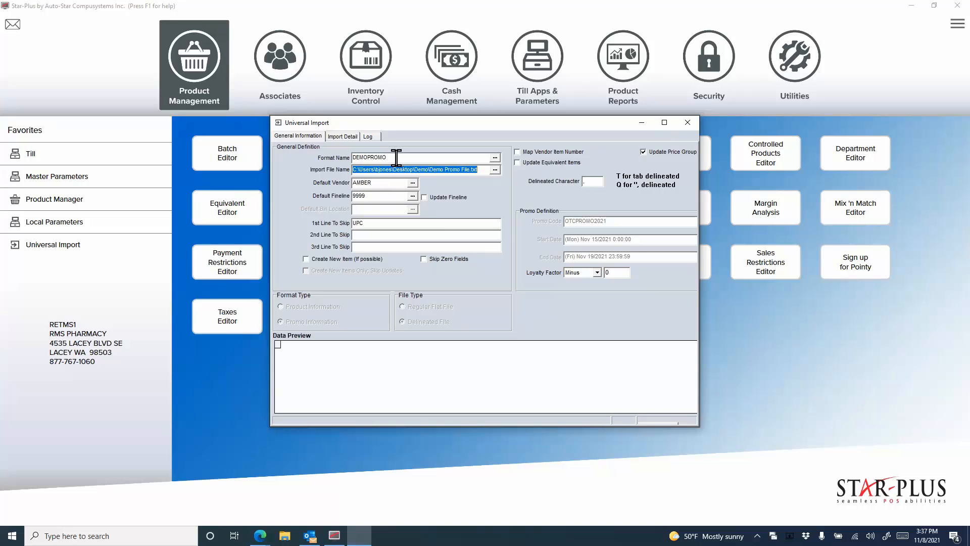
- Review the format's import field positions, from Bar Code through the Promo Retail and Promo Method fields
{"action": "left_click", "coordinate": [341, 136]}
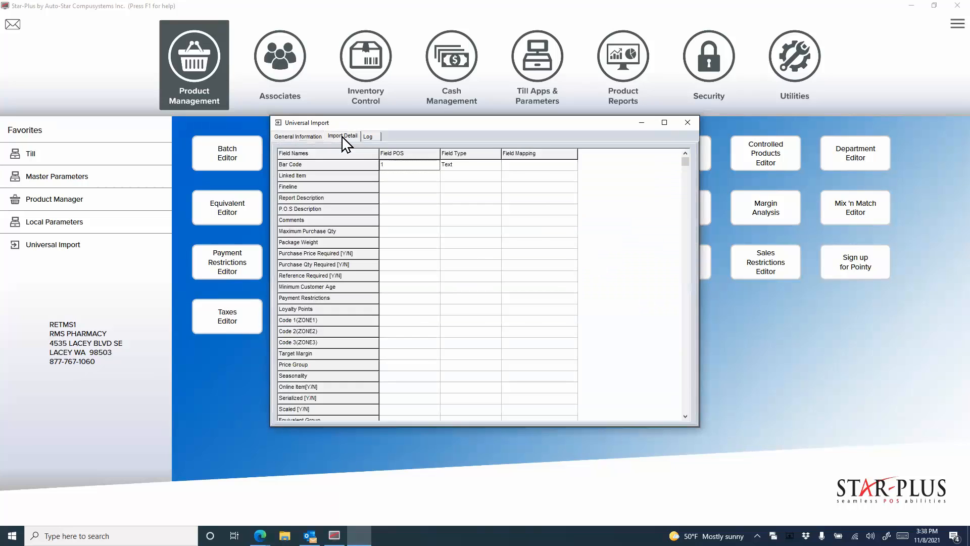
{"action": "left_click", "coordinate": [401, 164]}
{"action": "scroll", "coordinate": [408, 212], "scroll_direction": "down", "scroll_amount": 17}
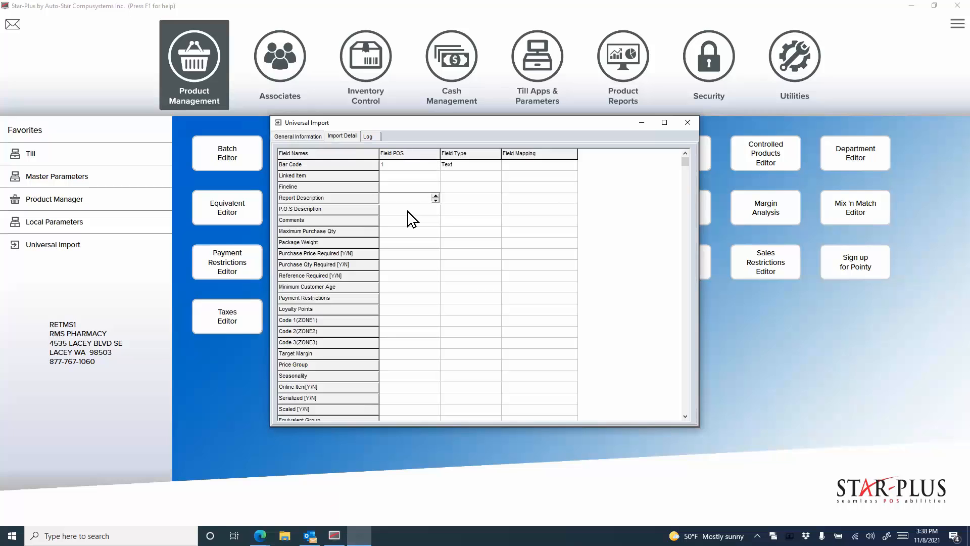
{"action": "scroll", "coordinate": [410, 219], "scroll_direction": "down", "scroll_amount": 20}
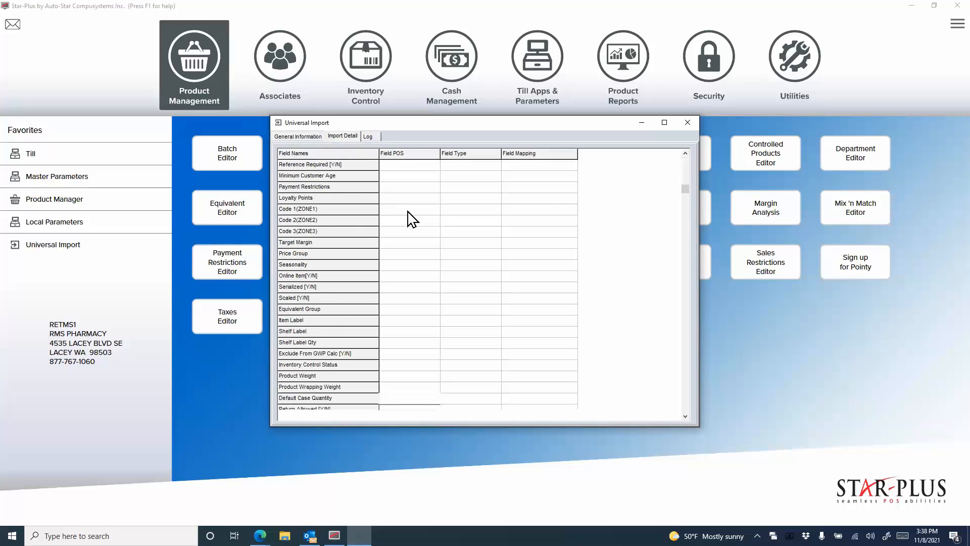
{"action": "scroll", "coordinate": [409, 217], "scroll_direction": "down", "scroll_amount": 20}
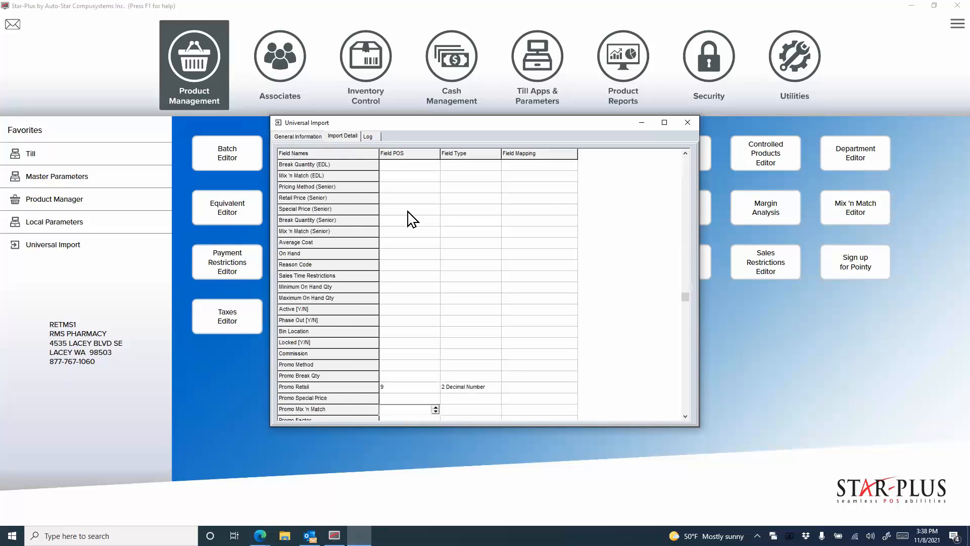
{"action": "left_click", "coordinate": [395, 309]}
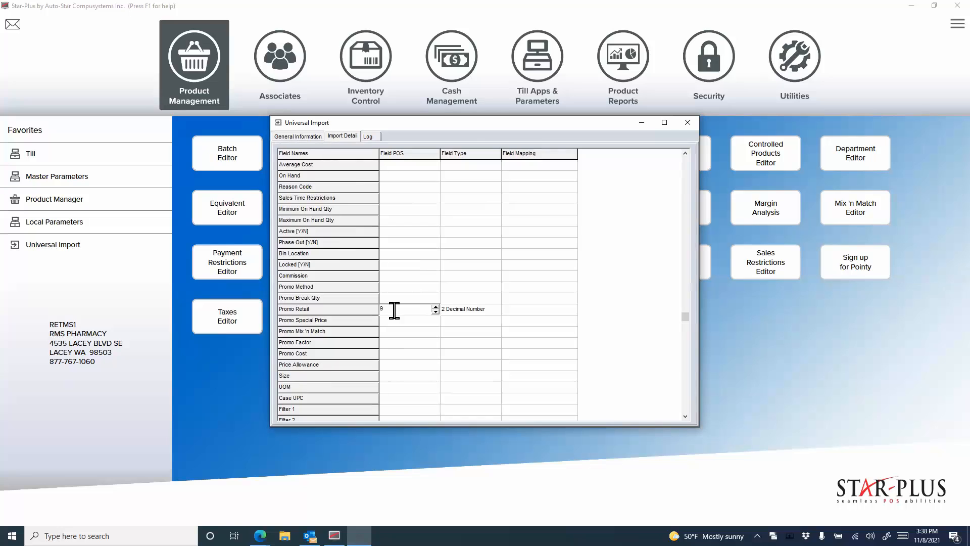
{"action": "left_click", "coordinate": [410, 286]}
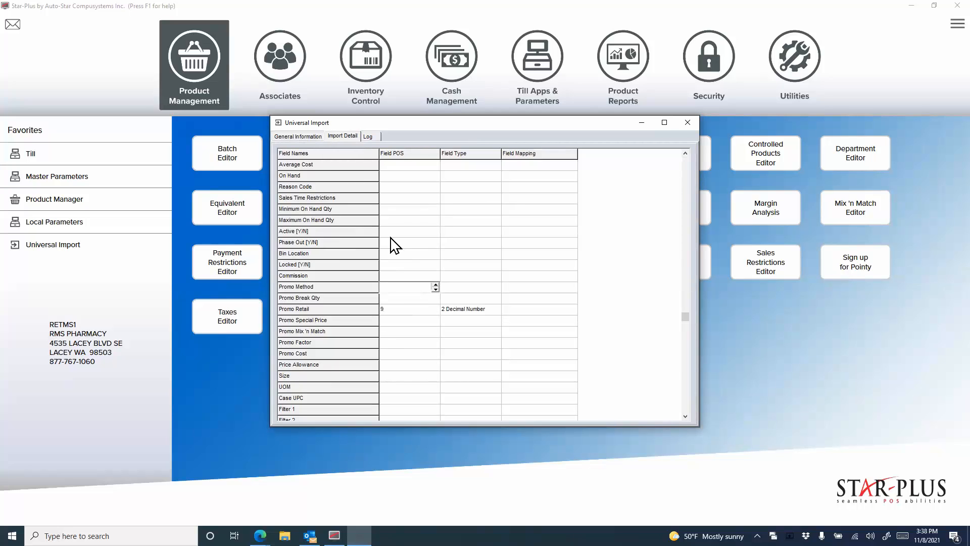
- Test the import format on the first 100 lines and check the log and data preview
{"action": "left_click", "coordinate": [309, 136]}
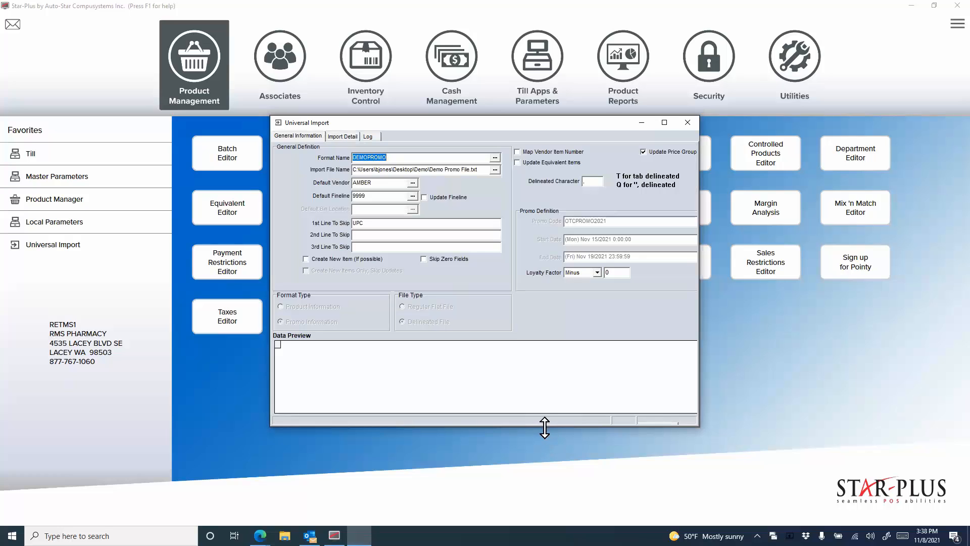
{"action": "left_click_drag", "start_coordinate": [545, 427], "coordinate": [547, 459]}
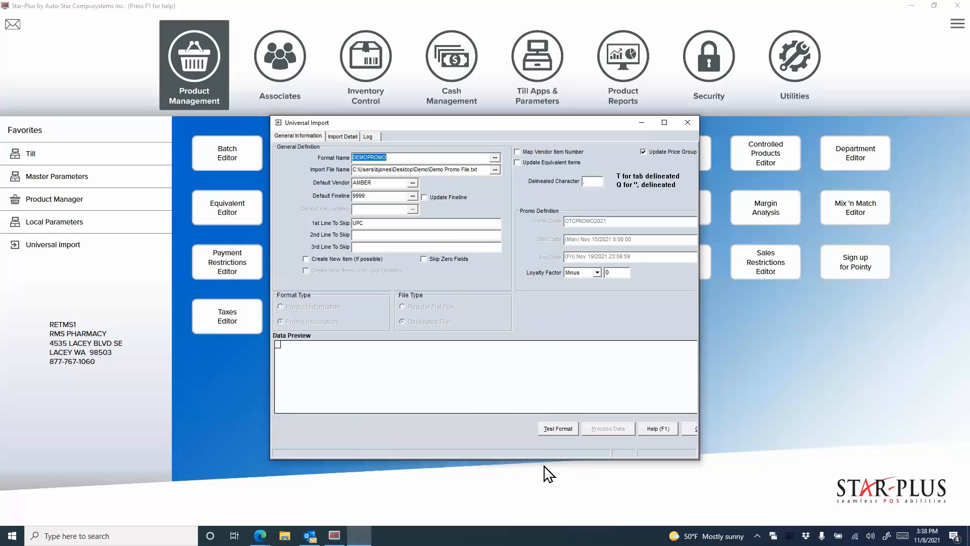
{"action": "left_click", "coordinate": [563, 429]}
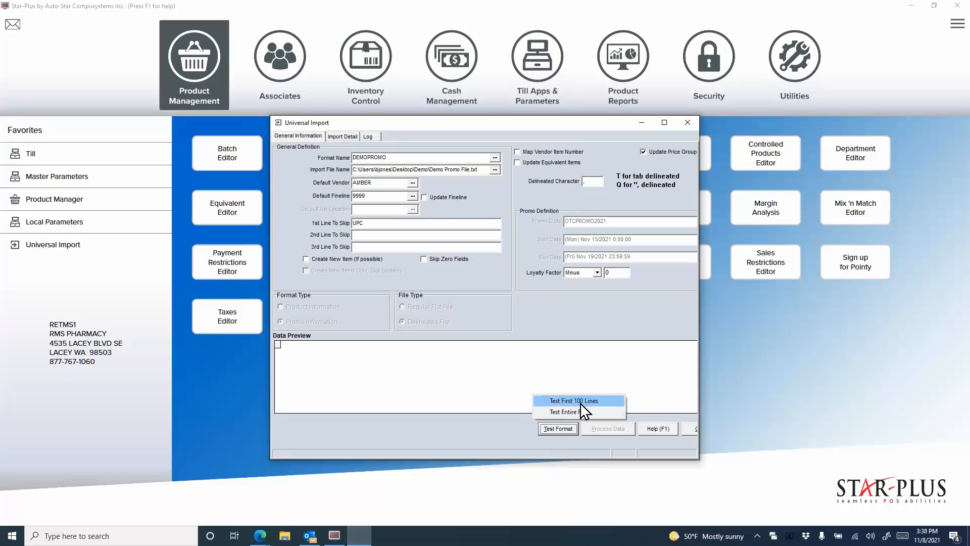
{"action": "left_click", "coordinate": [580, 401]}
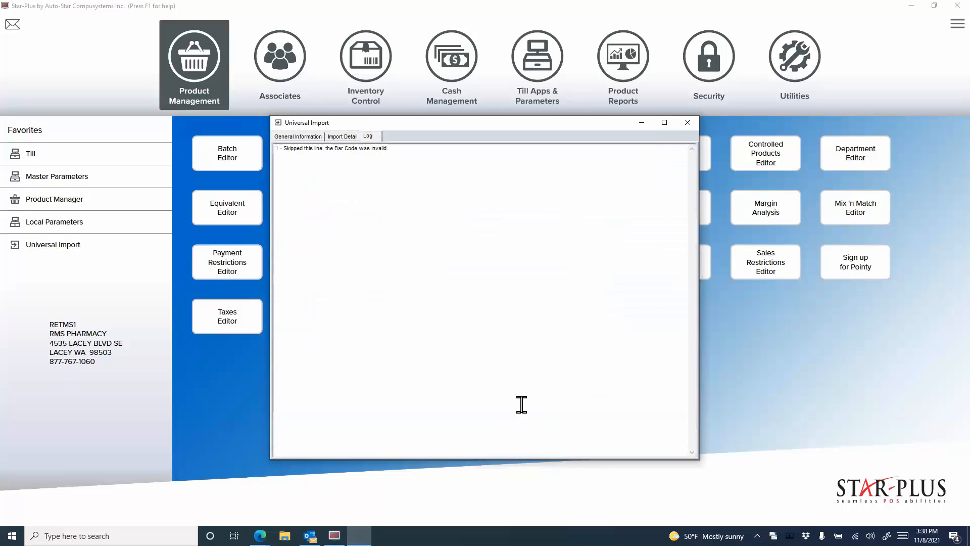
{"action": "left_click", "coordinate": [311, 135]}
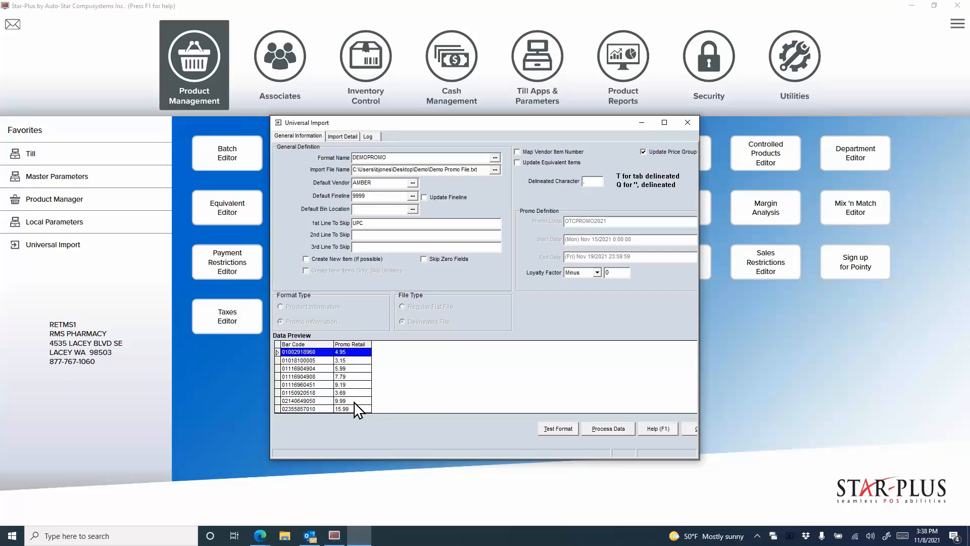
- Process the import data, updating the label queue without queuing price changes to the batch file, and exit Universal Import
{"action": "left_click", "coordinate": [608, 430]}
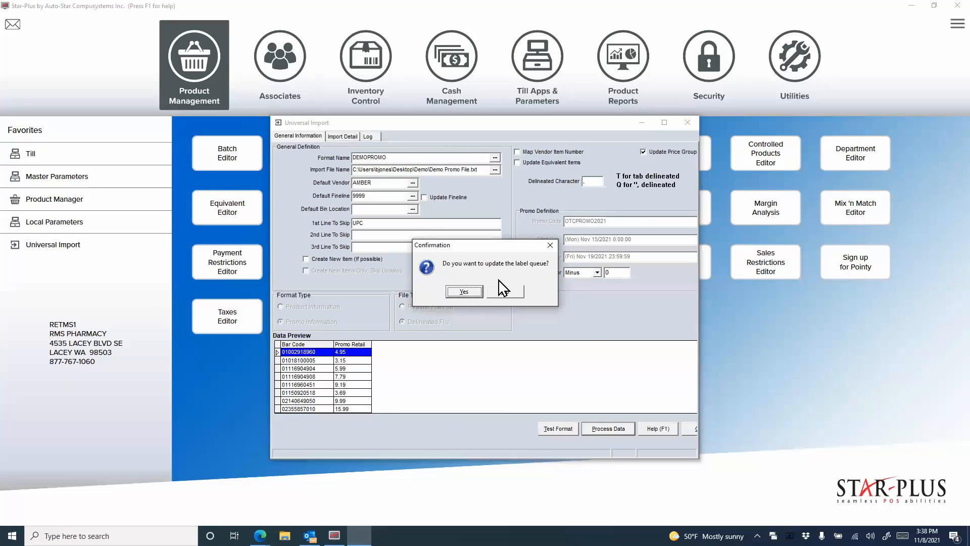
{"action": "left_click", "coordinate": [463, 292]}
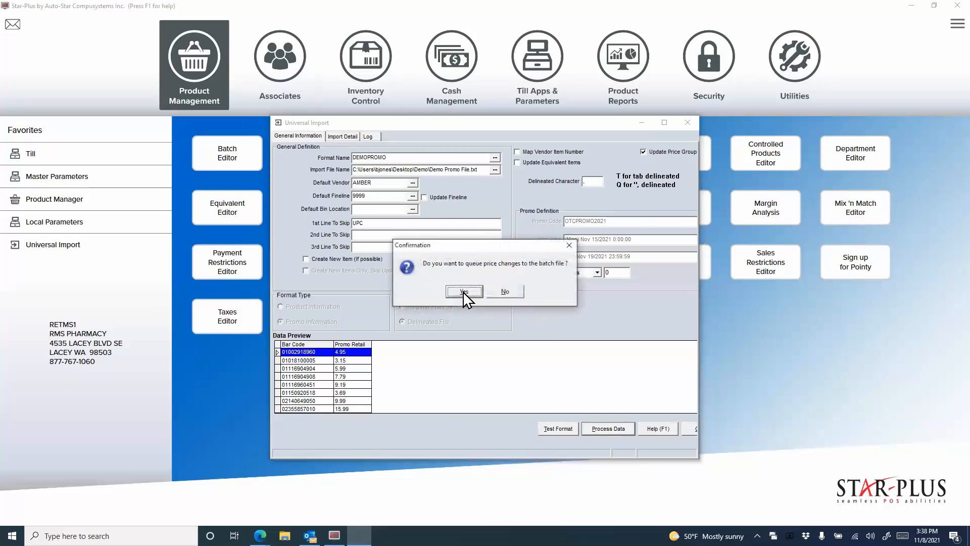
{"action": "left_click", "coordinate": [503, 292]}
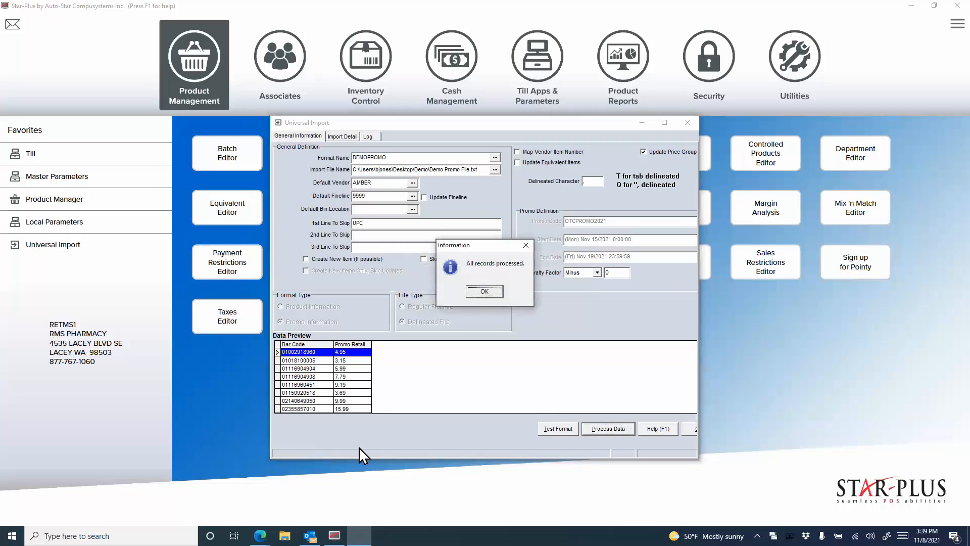
{"action": "left_click", "coordinate": [492, 293]}
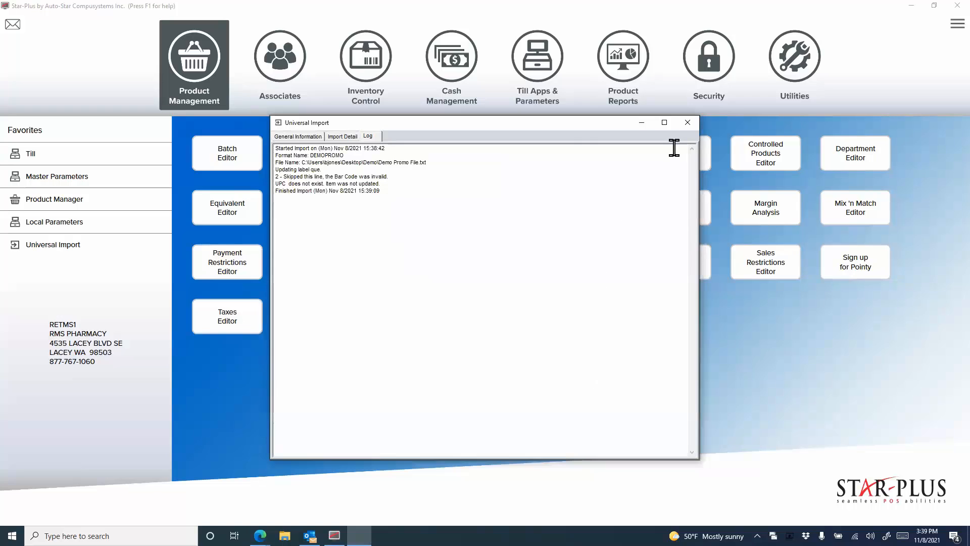
{"action": "left_click", "coordinate": [691, 126]}
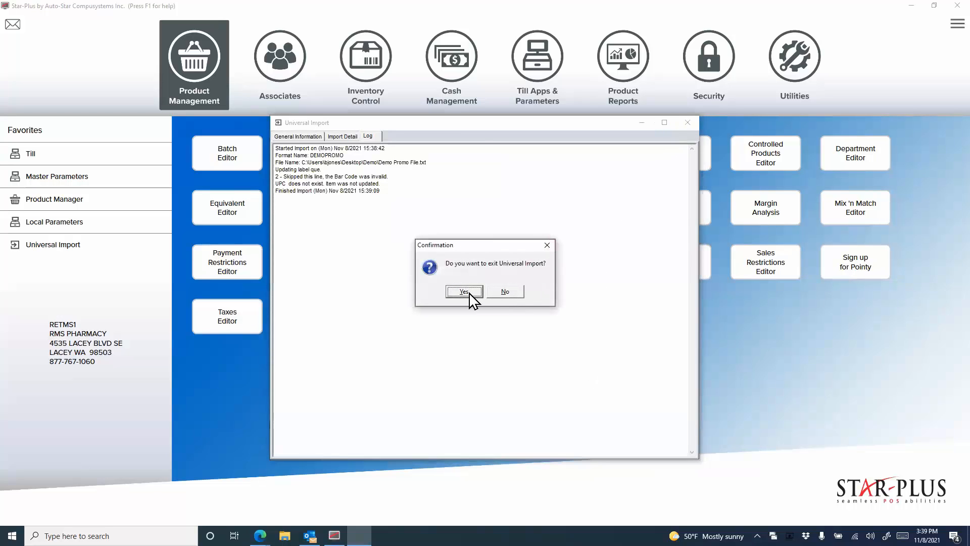
{"action": "left_click", "coordinate": [469, 292]}
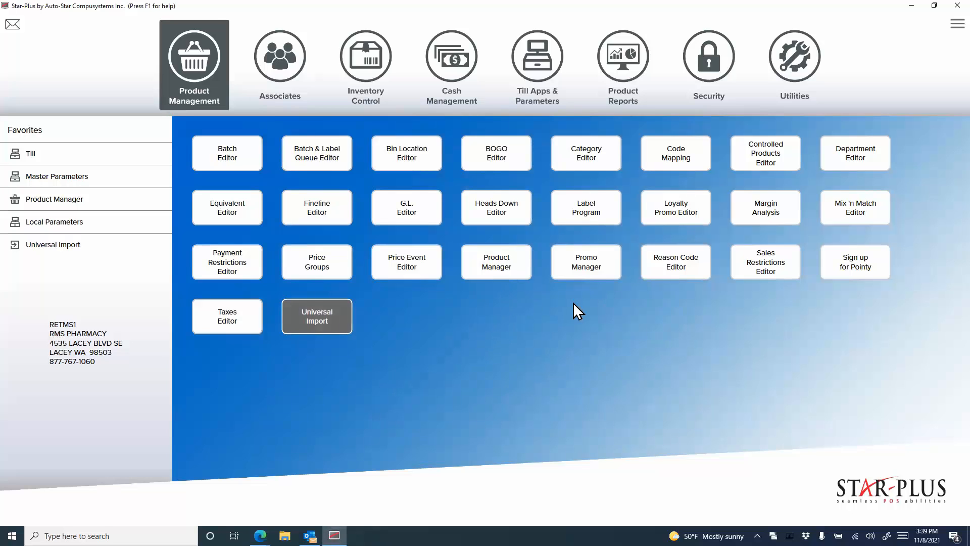
- Load the OTCPROMO2021 event in Promo Manager and open the item information of the last listed product
{"action": "left_click", "coordinate": [595, 269]}
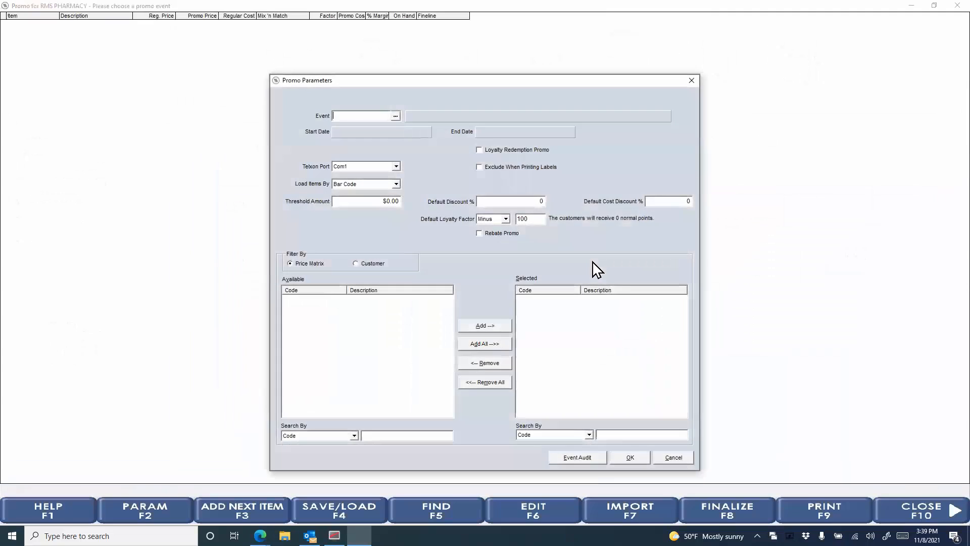
{"action": "left_click", "coordinate": [398, 116]}
{"action": "double_click", "coordinate": [411, 157]}
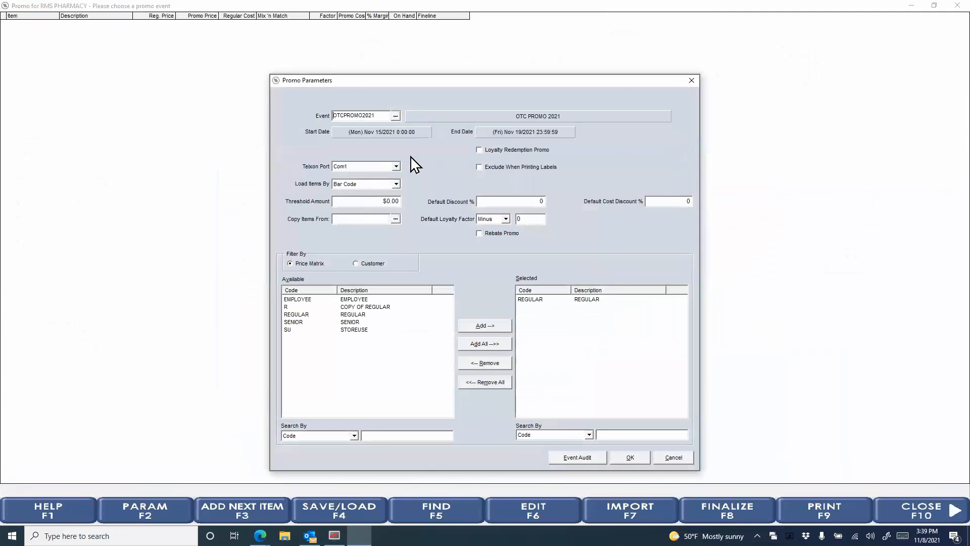
{"action": "left_click", "coordinate": [627, 458]}
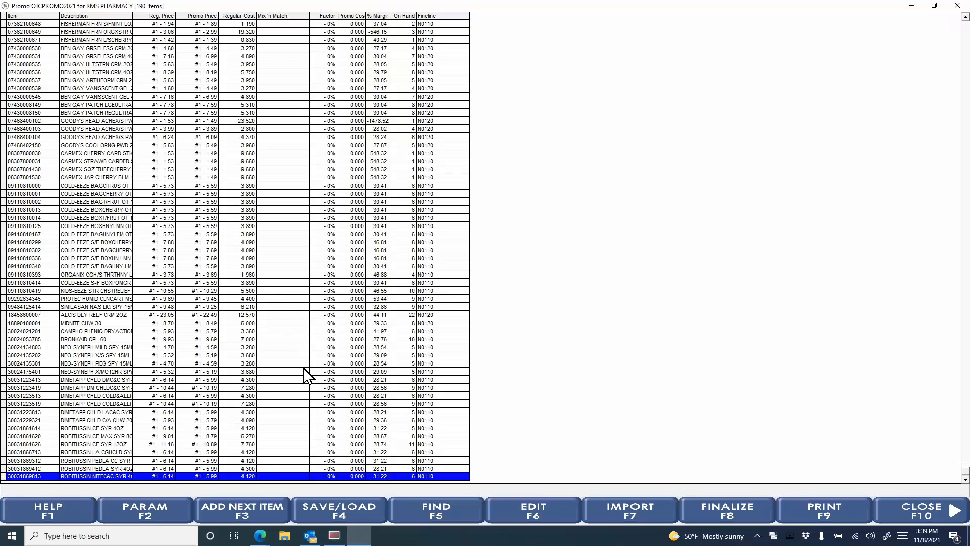
{"action": "double_click", "coordinate": [273, 477]}
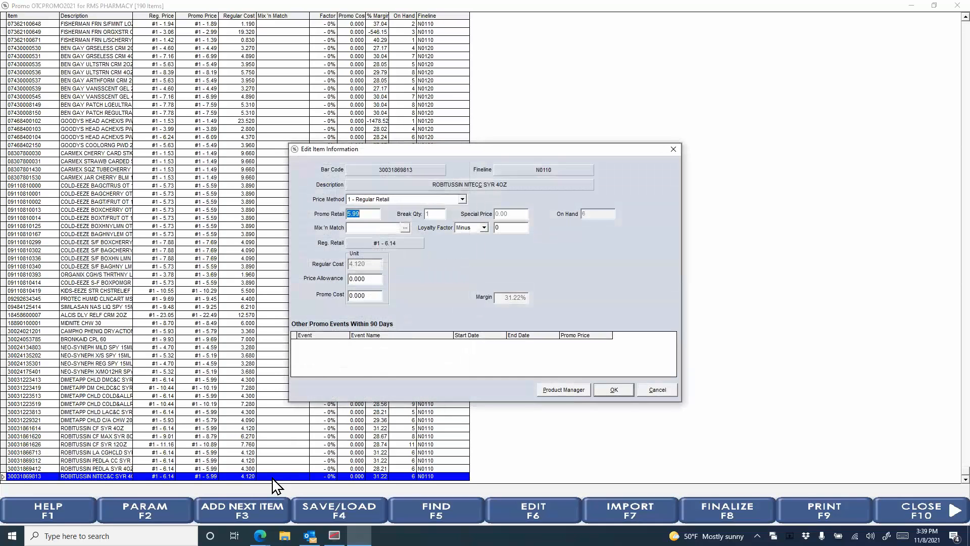
- Check the product's promo event and general pricing in Product Manager, and close its item information without changes
{"action": "left_click", "coordinate": [554, 388]}
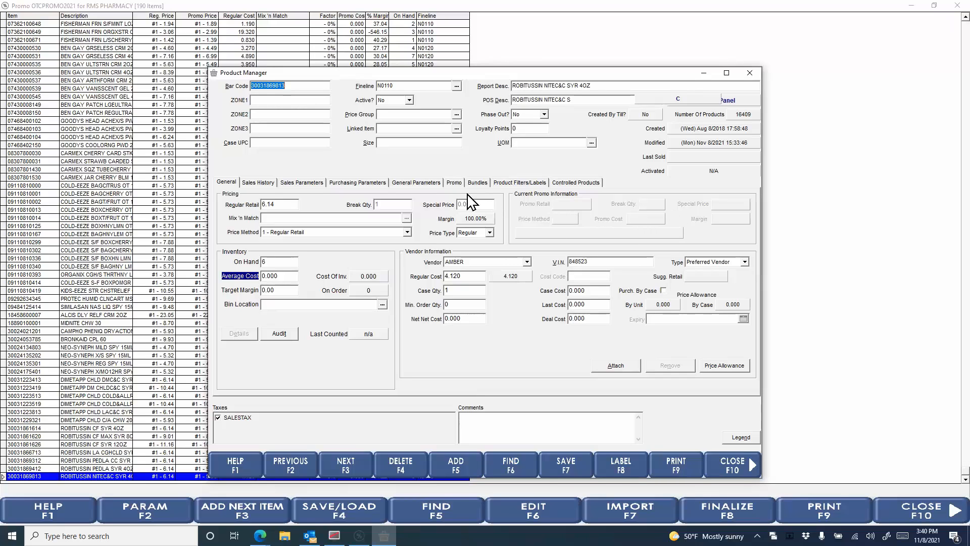
{"action": "left_click", "coordinate": [454, 183]}
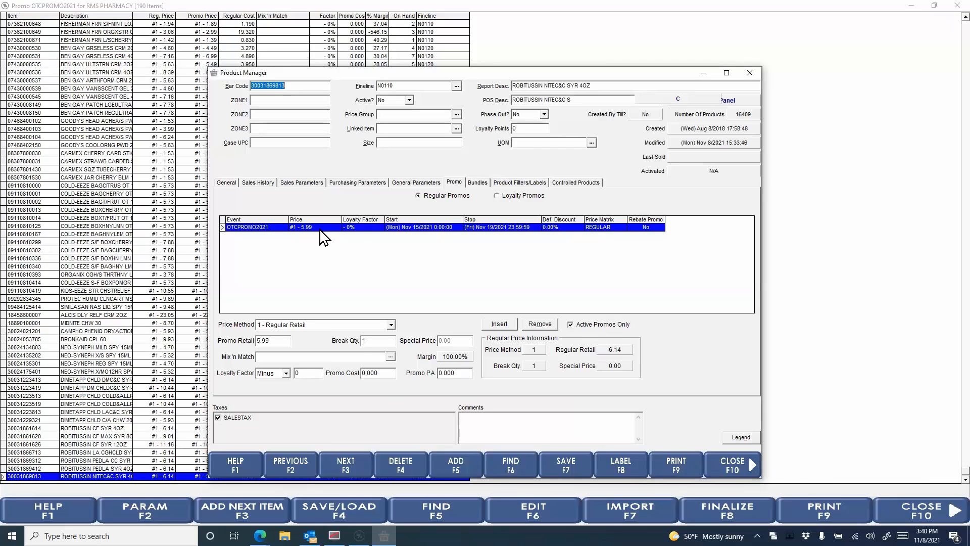
{"action": "left_click", "coordinate": [227, 182]}
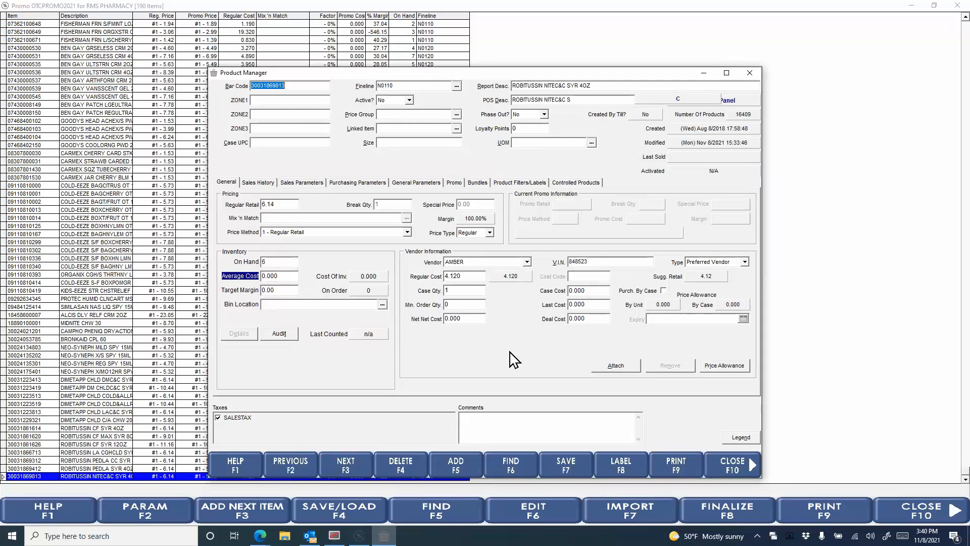
{"action": "left_click", "coordinate": [732, 462]}
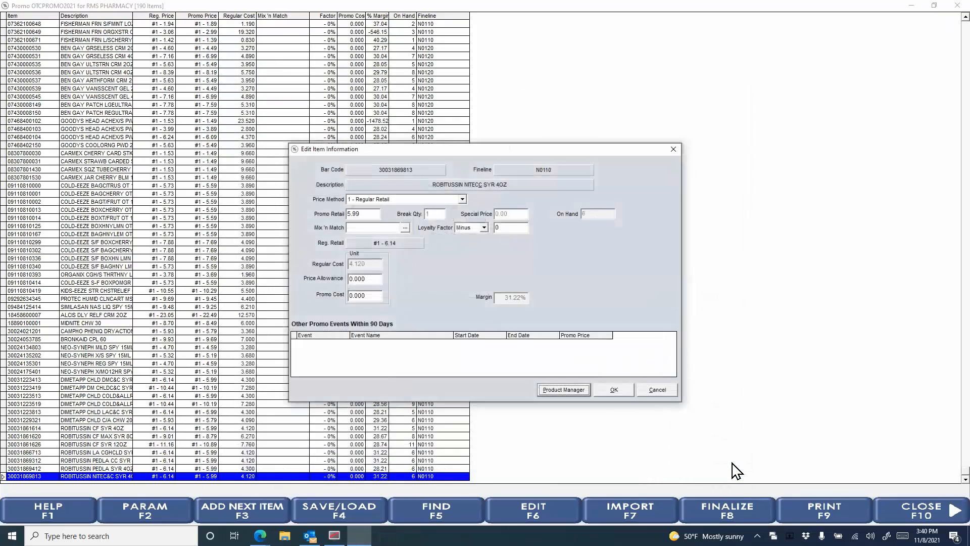
{"action": "left_click", "coordinate": [648, 393]}
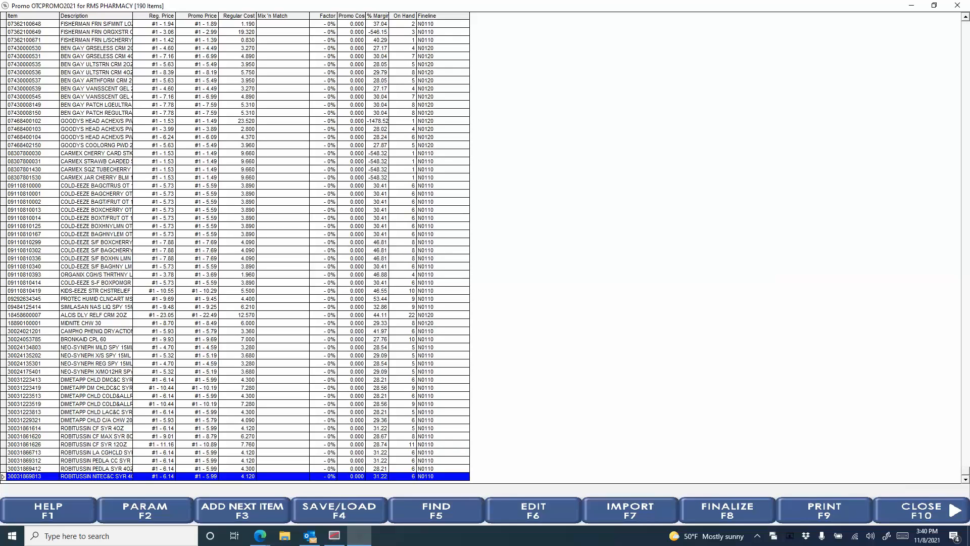
- Start a new promo event with the code CLEARANCE2021 and the description CLEARANCE 2021
{"action": "key", "text": "F2"}
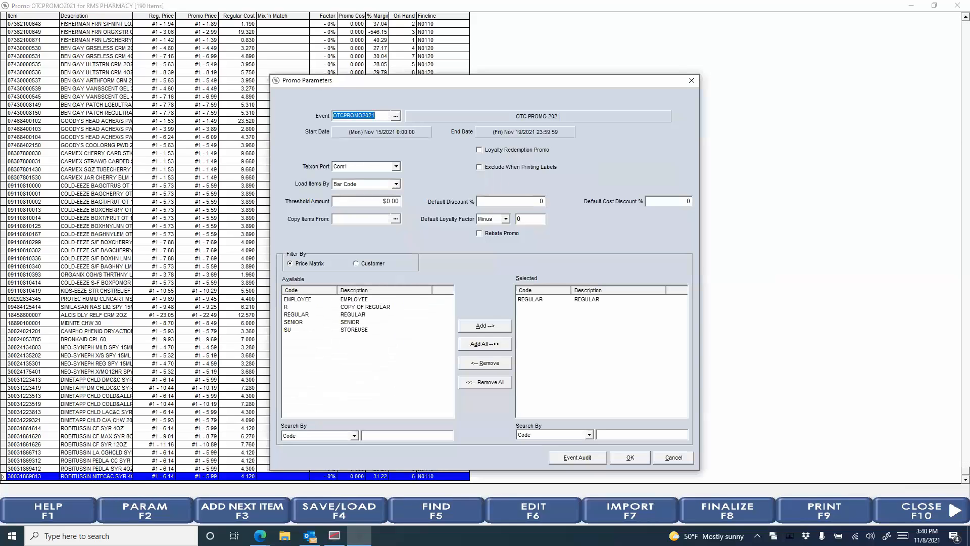
{"action": "left_click", "coordinate": [396, 116]}
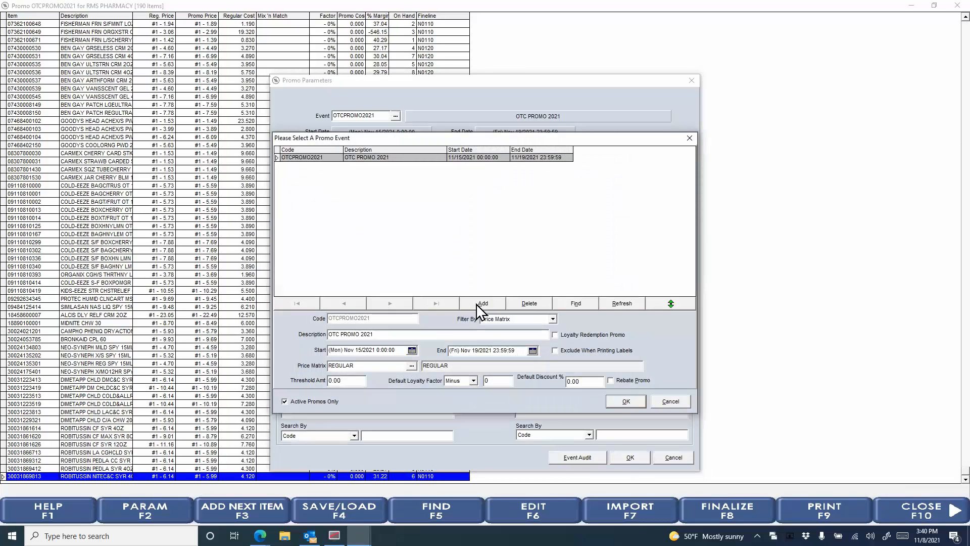
{"action": "left_click", "coordinate": [481, 305]}
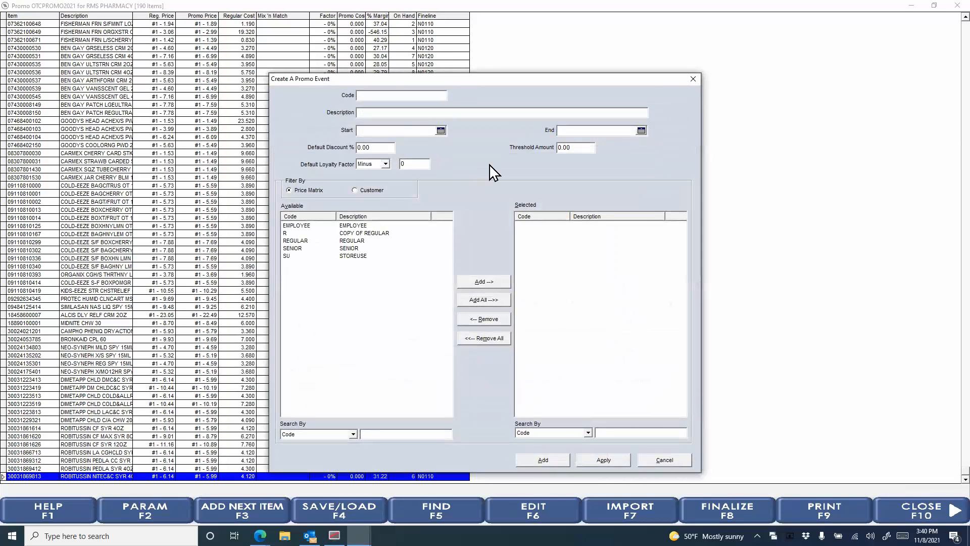
{"action": "type", "text": "CLEASRANCE2021CLEARANCE 2021"}
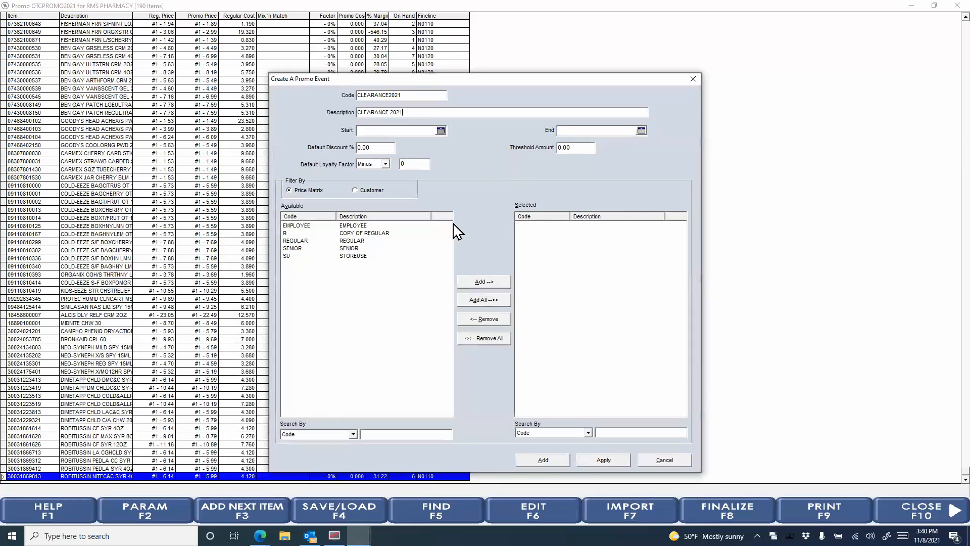
- Set the new event to start on Dec 24, 2021 and end on Dec 31, 2021
{"action": "left_click", "coordinate": [441, 131]}
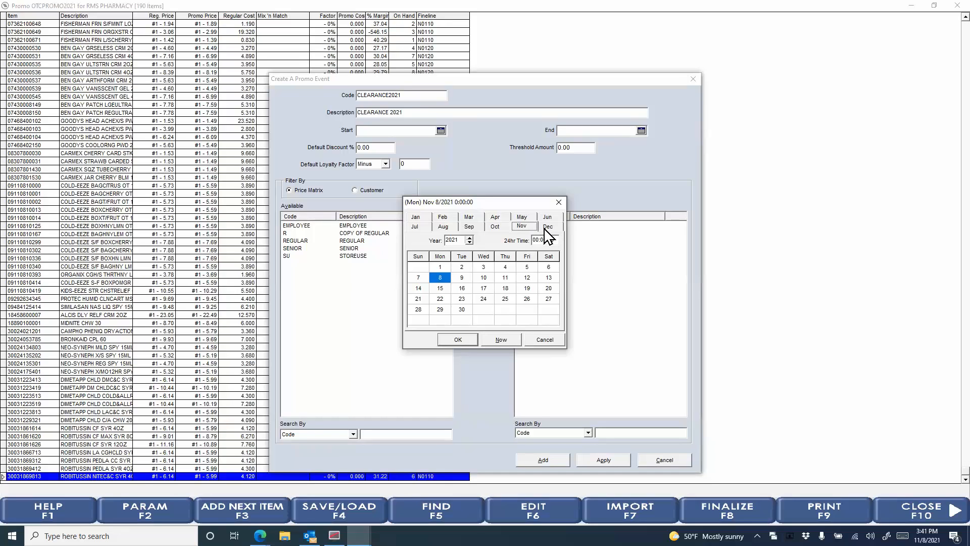
{"action": "left_click", "coordinate": [548, 233]}
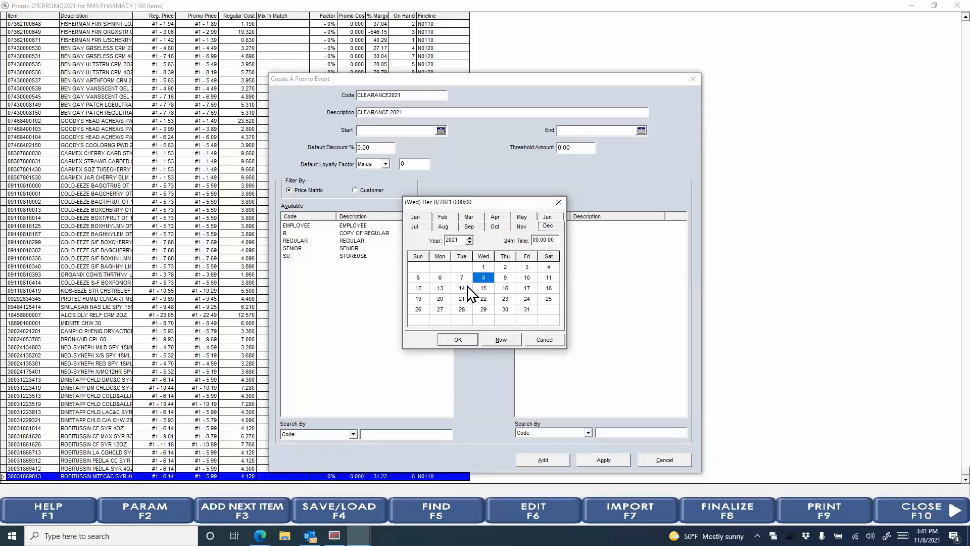
{"action": "left_click", "coordinate": [524, 299]}
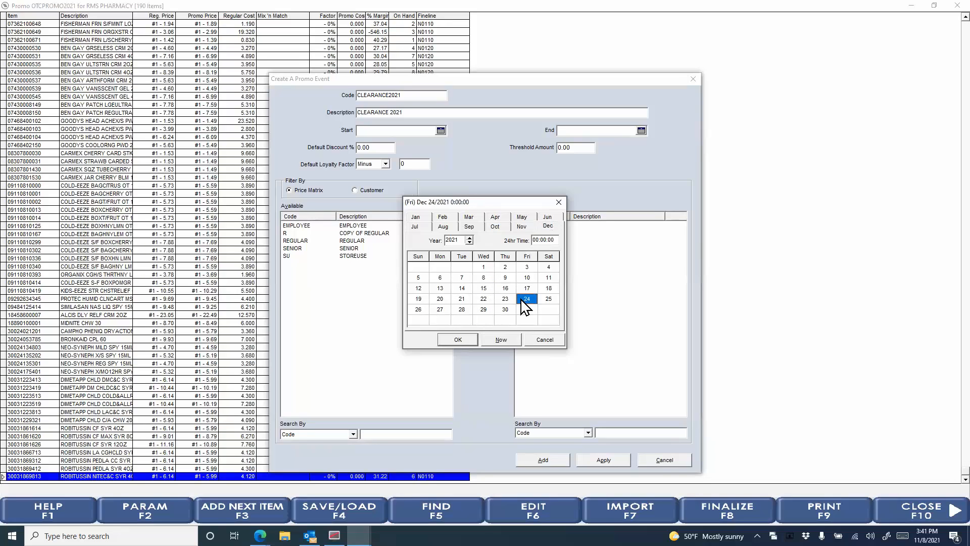
{"action": "double_click", "coordinate": [524, 299]}
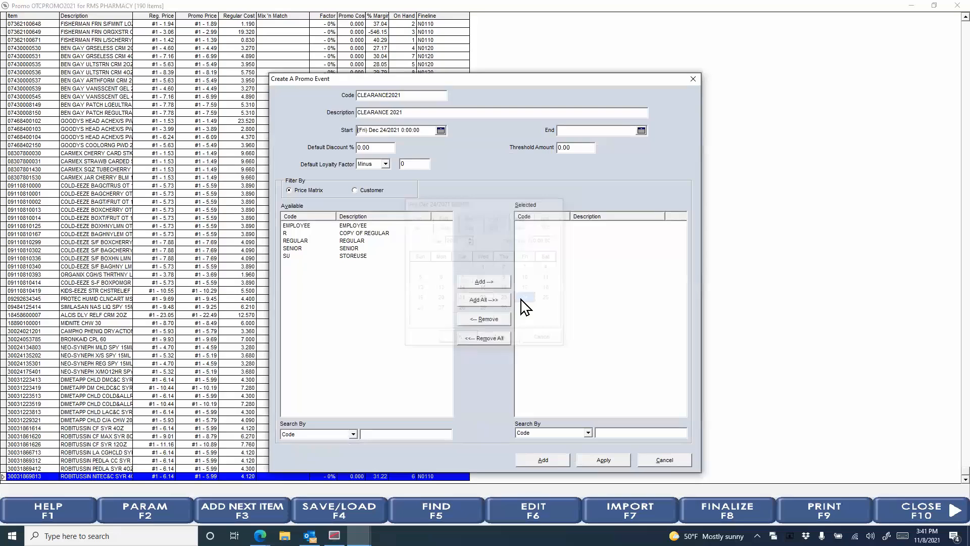
{"action": "left_click", "coordinate": [641, 131]}
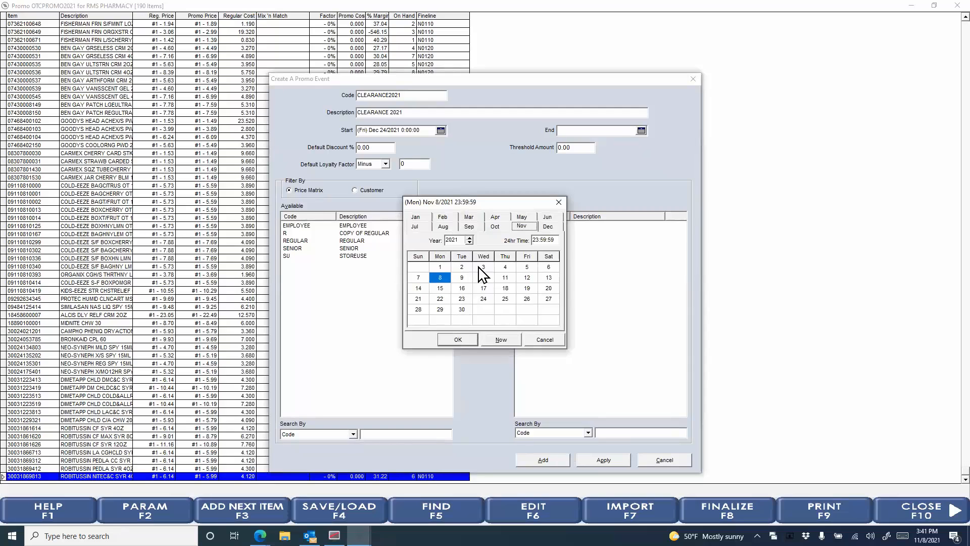
{"action": "left_click", "coordinate": [551, 226]}
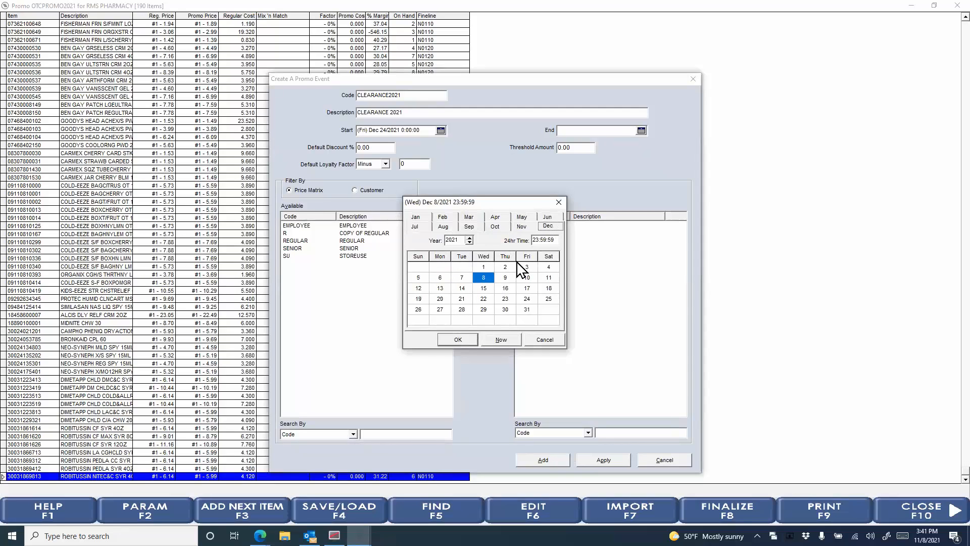
{"action": "left_click", "coordinate": [527, 309]}
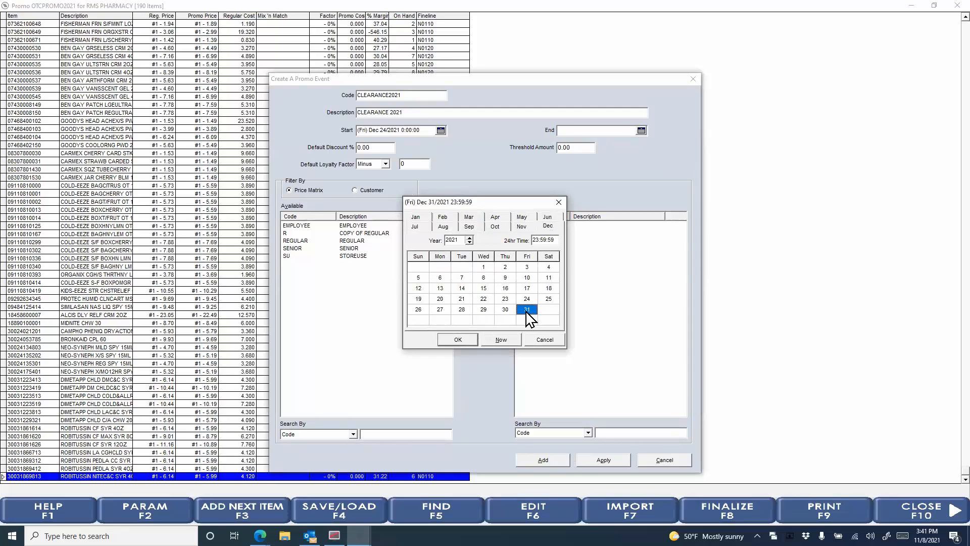
{"action": "double_click", "coordinate": [527, 309]}
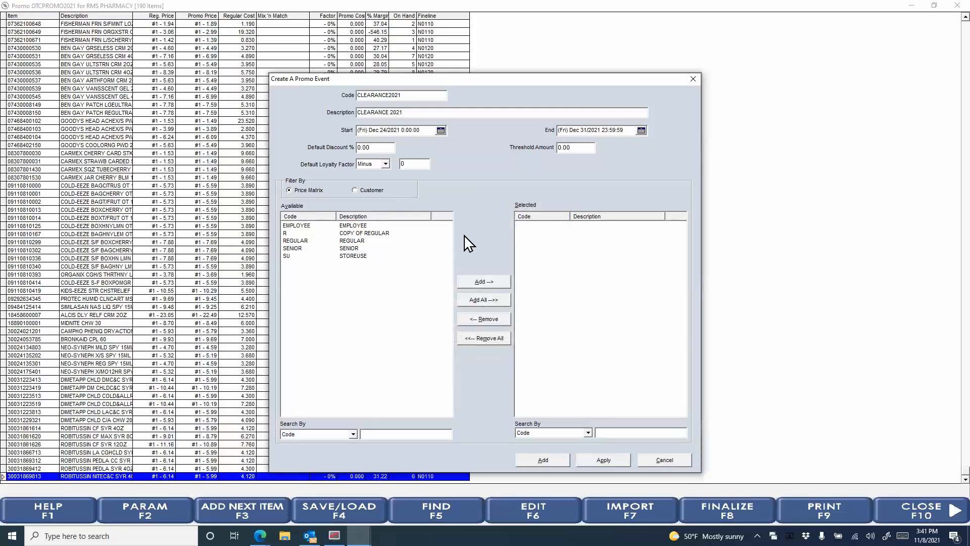
- Set the event's default discount to 50%, select the REGULAR price matrix, and add the event
{"action": "left_click_drag", "start_coordinate": [374, 146], "coordinate": [347, 147]}
{"action": "type", "text": "50"}
{"action": "left_click", "coordinate": [358, 243]}
{"action": "double_click", "coordinate": [358, 242]}
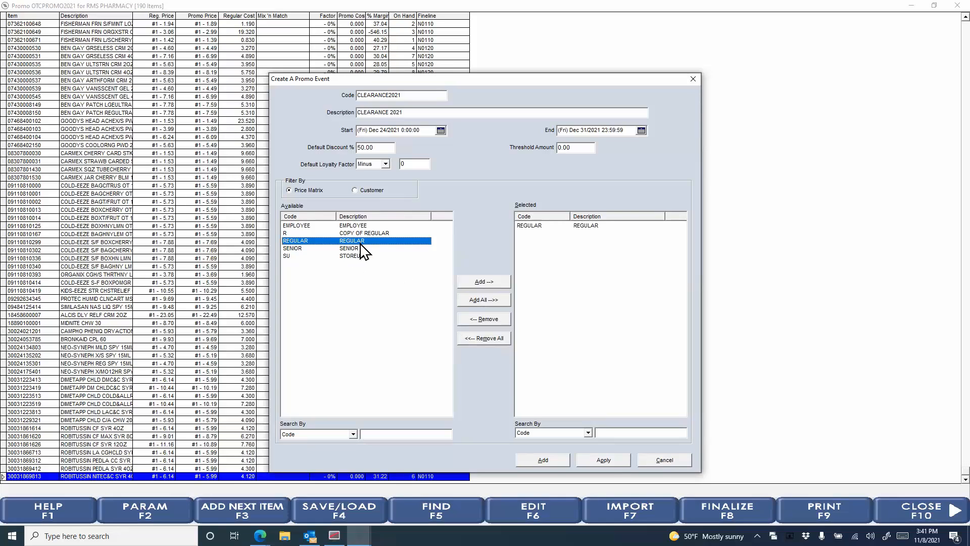
{"action": "left_click", "coordinate": [555, 460]}
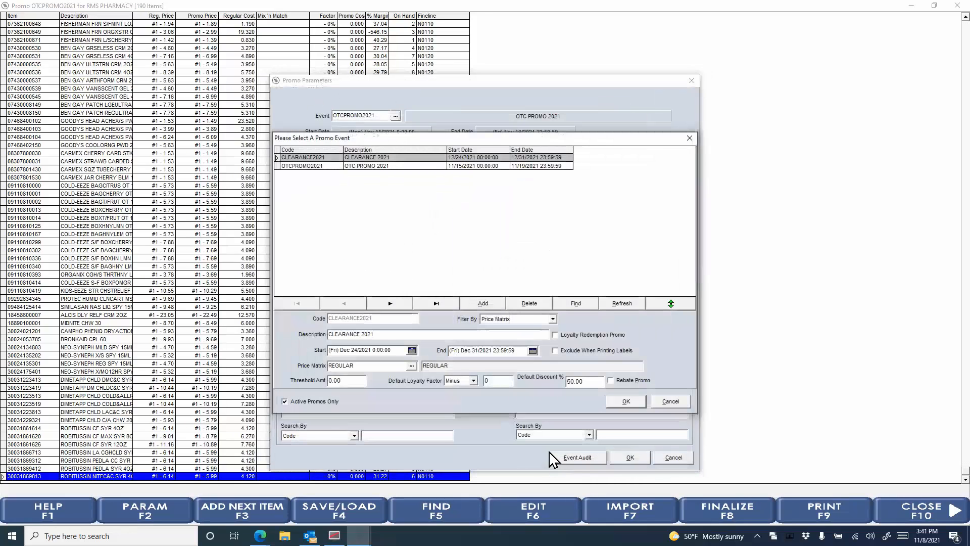
- Load the CLEARANCE2021 event as the current promo, agreeing to drop the previous promo's item detail
{"action": "left_click", "coordinate": [623, 402]}
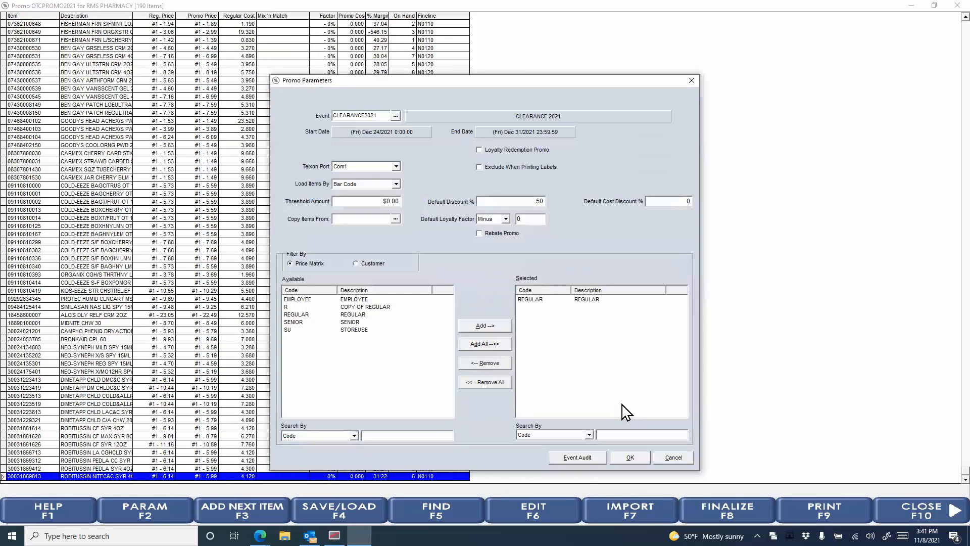
{"action": "left_click", "coordinate": [618, 458]}
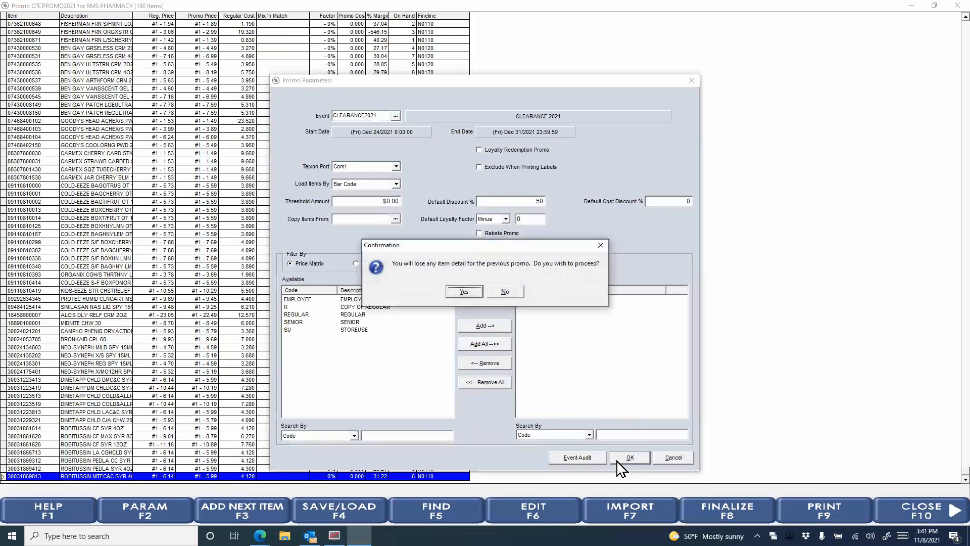
{"action": "left_click", "coordinate": [461, 293]}
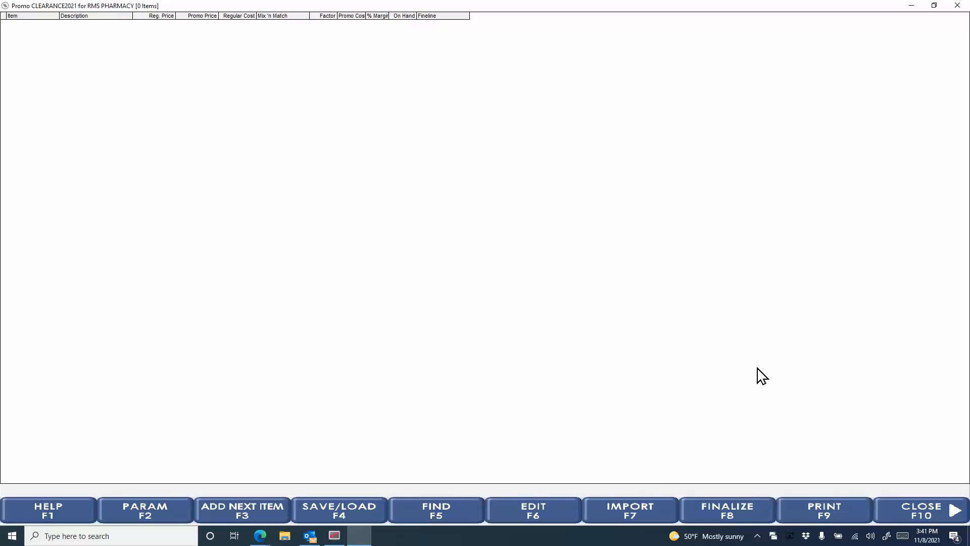
- Set up a product query for all vendors and selected finelines, skipping inactive items
{"action": "key", "text": "shift"}
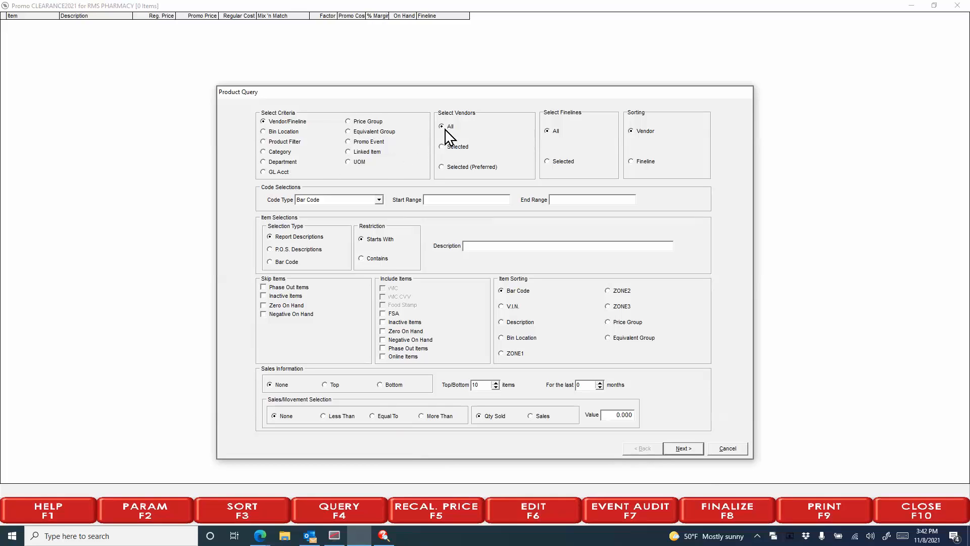
{"action": "left_click", "coordinate": [549, 163]}
{"action": "left_click", "coordinate": [263, 296]}
{"action": "left_click", "coordinate": [673, 446]}
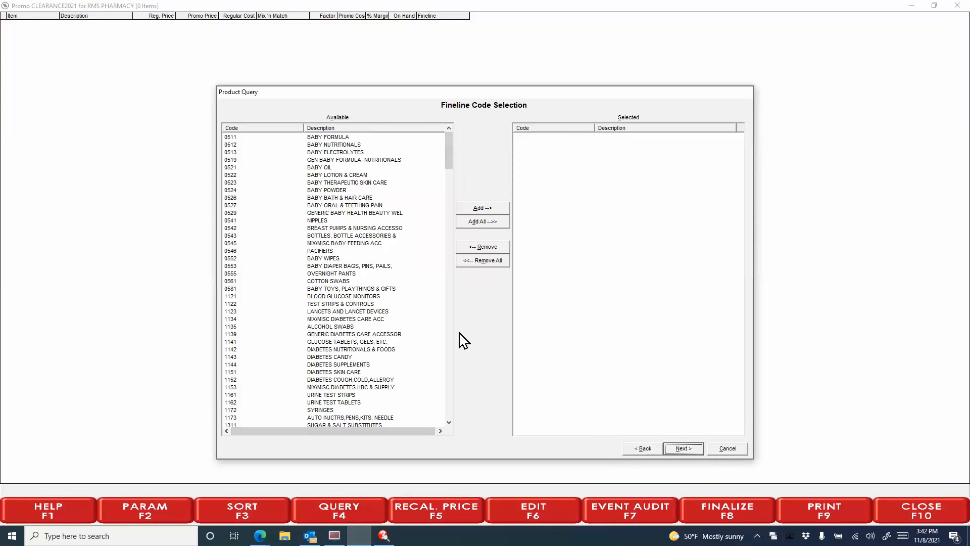
- Query the N0110 COUGH & COLD fineline and add all found products to the promo
{"action": "left_click_drag", "start_coordinate": [446, 161], "coordinate": [426, 397]}
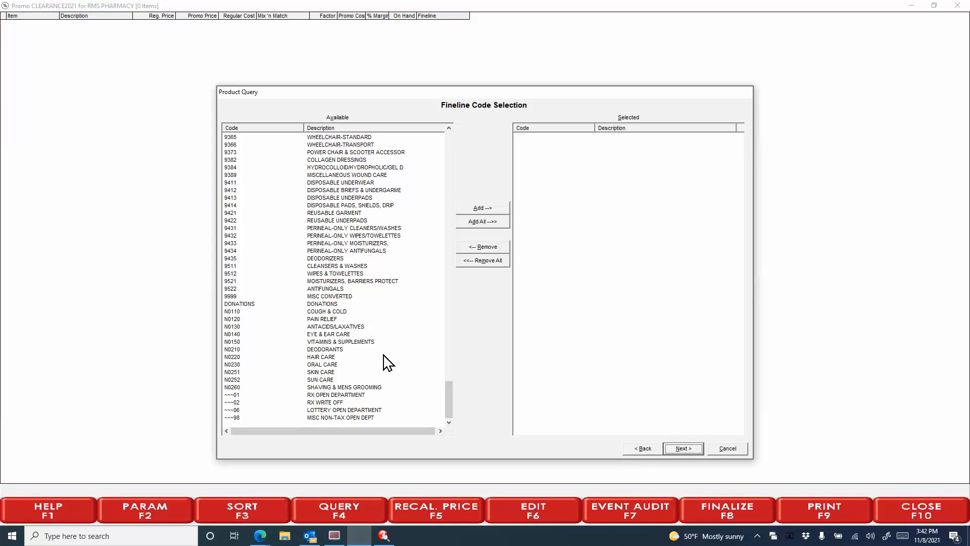
{"action": "double_click", "coordinate": [334, 317]}
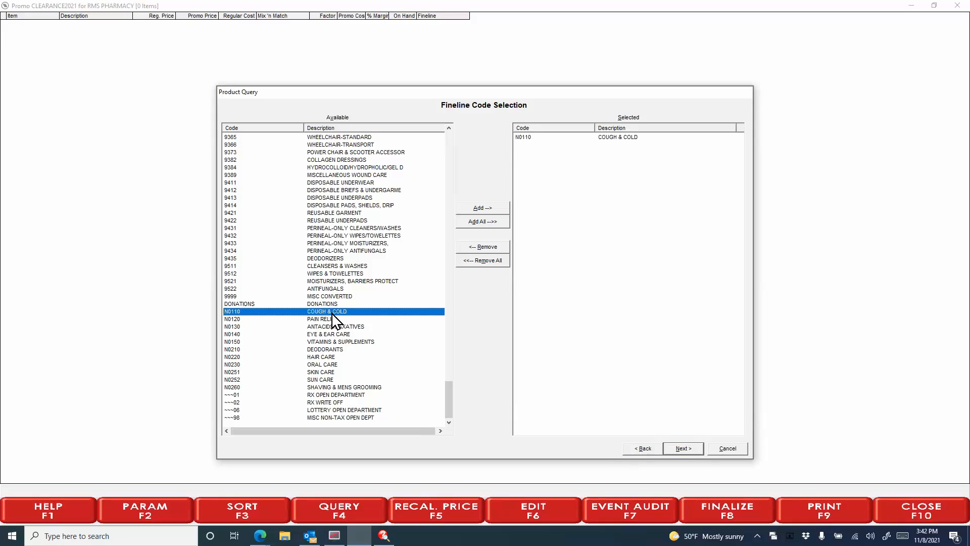
{"action": "left_click", "coordinate": [698, 449]}
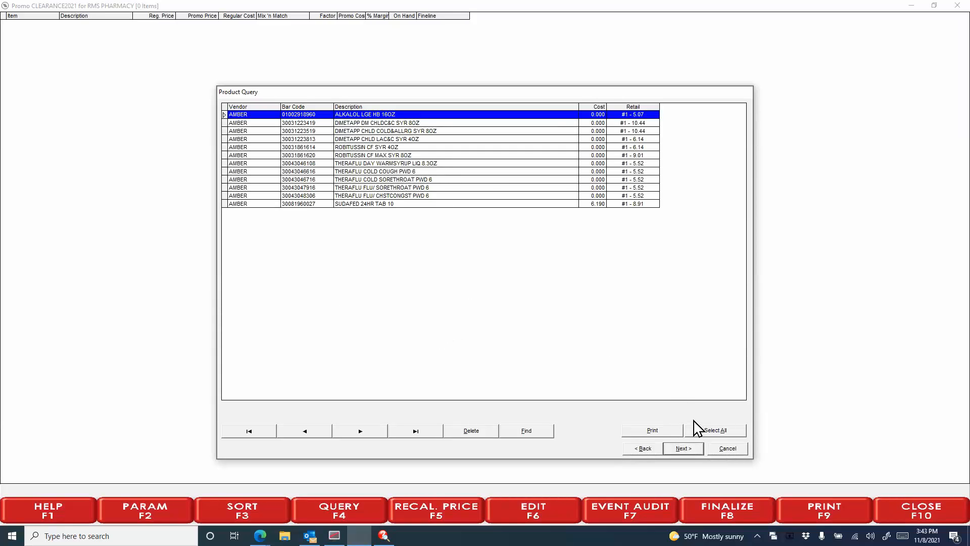
{"action": "left_click", "coordinate": [706, 432]}
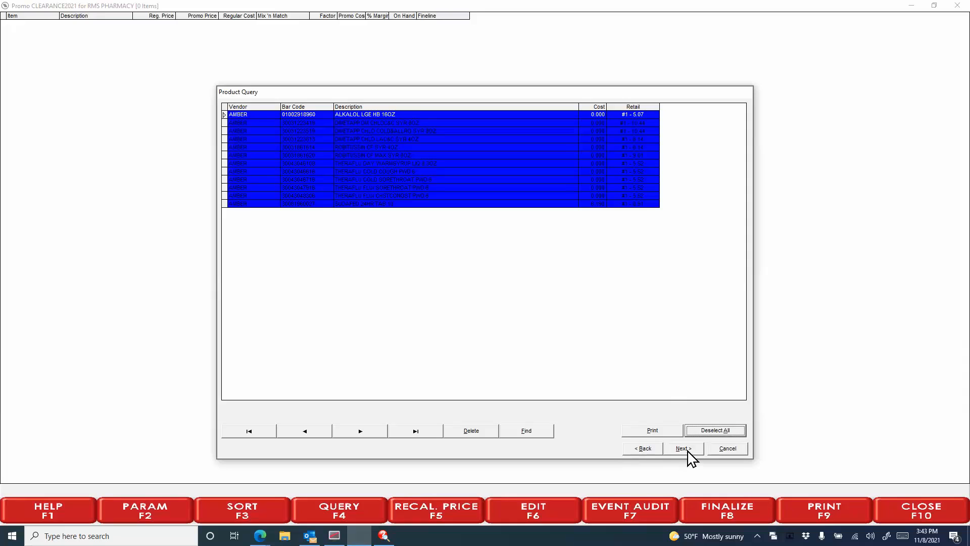
{"action": "left_click", "coordinate": [688, 451]}
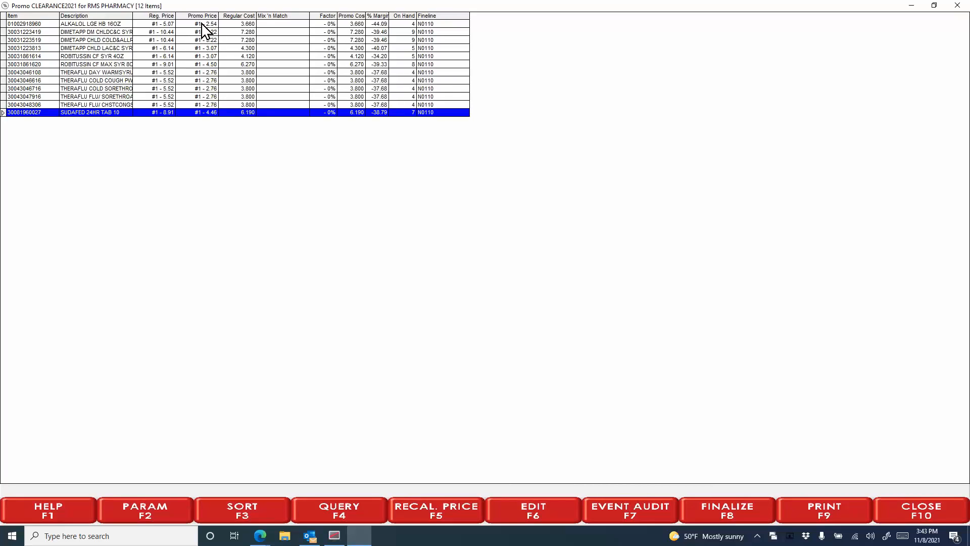
- Set the CLEARANCE2021 event's default discount to 40% in the promo parameters
{"action": "left_click", "coordinate": [158, 506]}
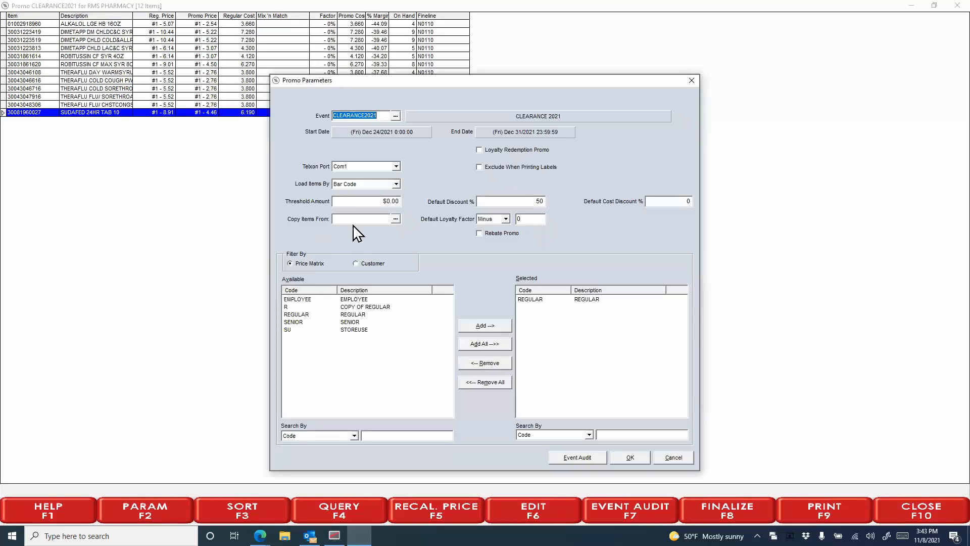
{"action": "left_click", "coordinate": [537, 201]}
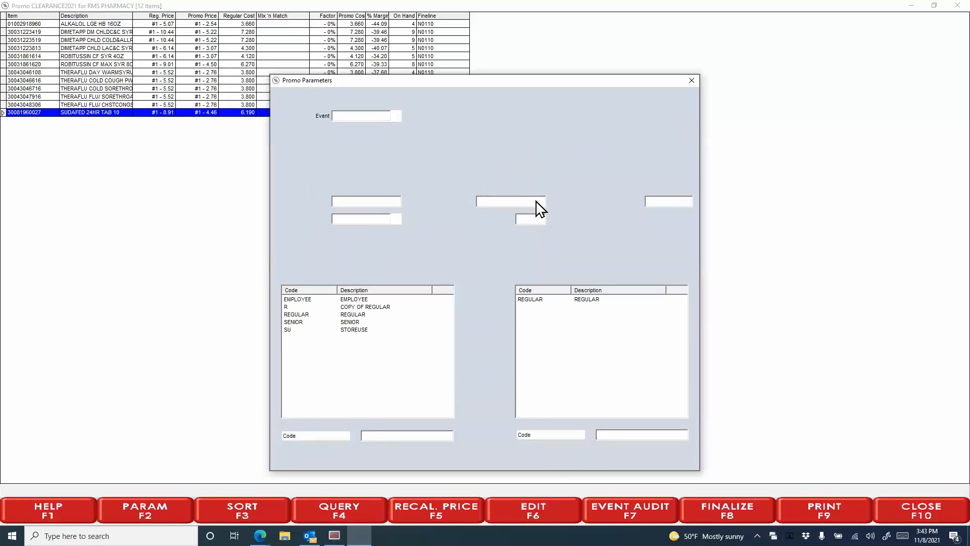
{"action": "type", "text": "40"}
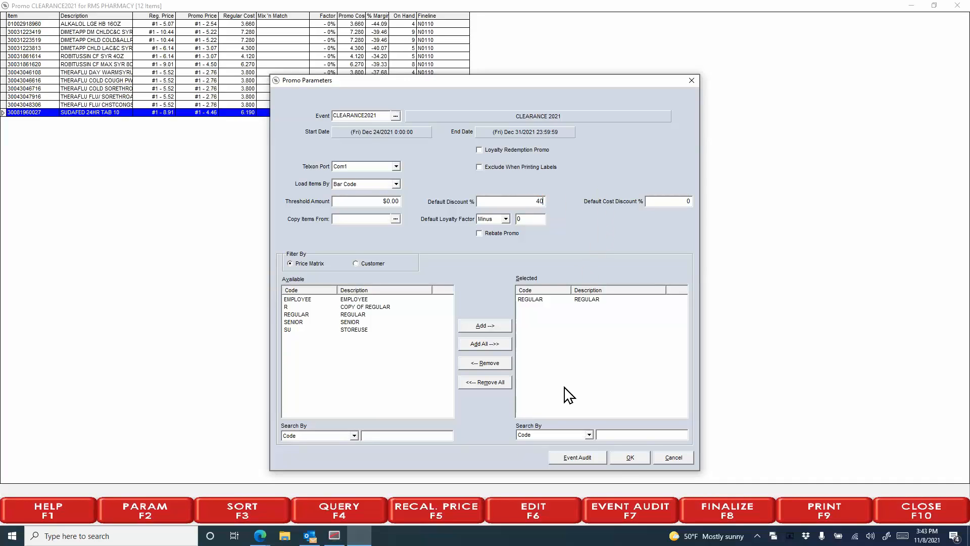
{"action": "left_click", "coordinate": [630, 458]}
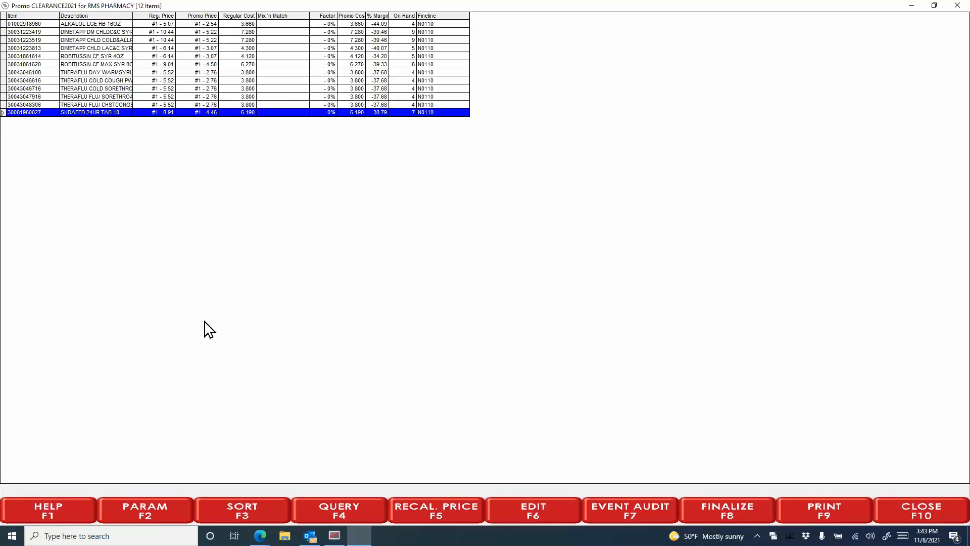
- Query the N0120 PAIN RELIEF fineline for all vendors and add all found products to the CLEARANCE2021 promo
{"action": "left_click", "coordinate": [339, 508]}
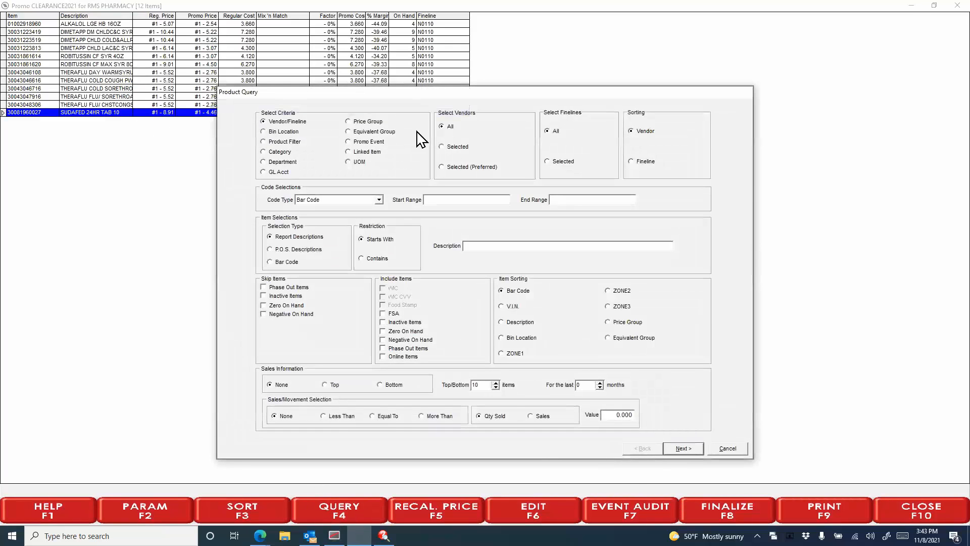
{"action": "left_click", "coordinate": [548, 162]}
{"action": "left_click", "coordinate": [691, 450]}
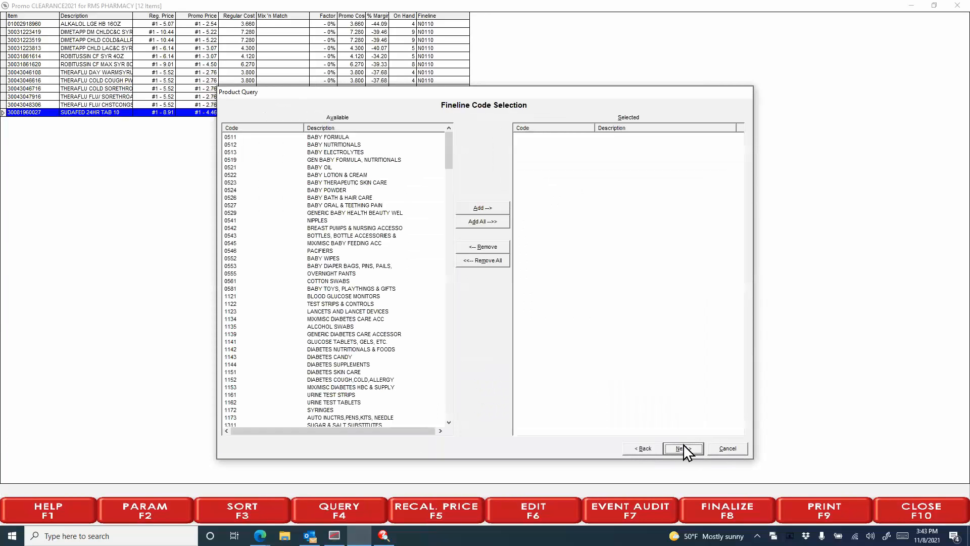
{"action": "left_click_drag", "start_coordinate": [451, 154], "coordinate": [426, 418]}
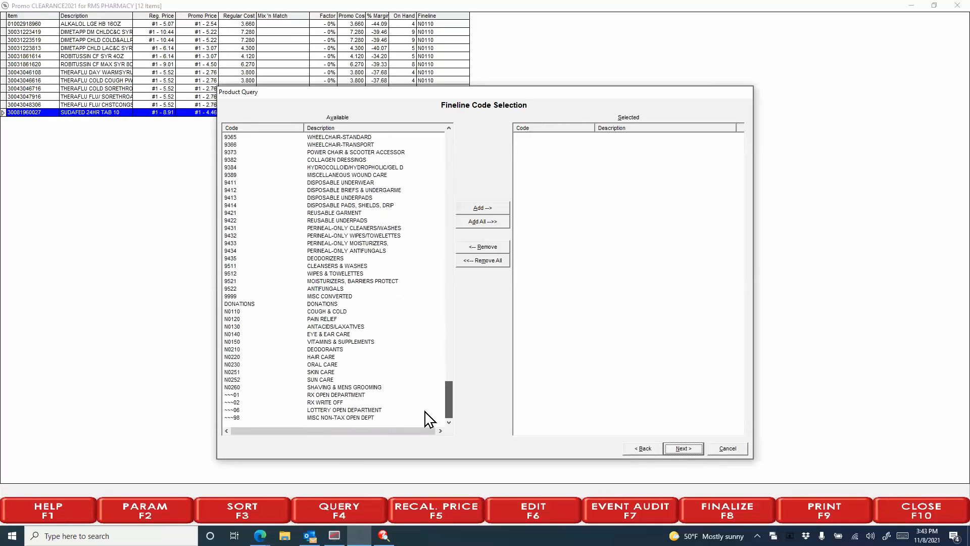
{"action": "double_click", "coordinate": [333, 320]}
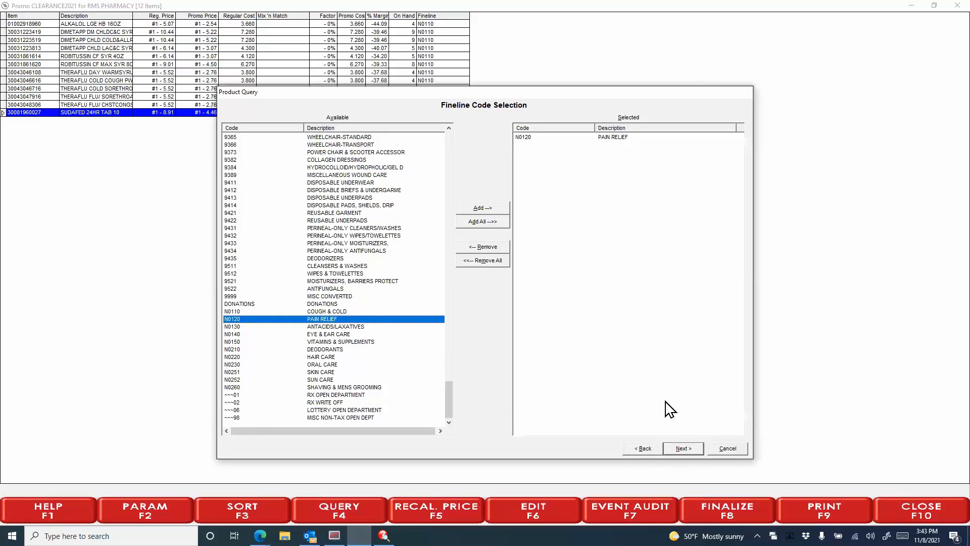
{"action": "left_click", "coordinate": [679, 451]}
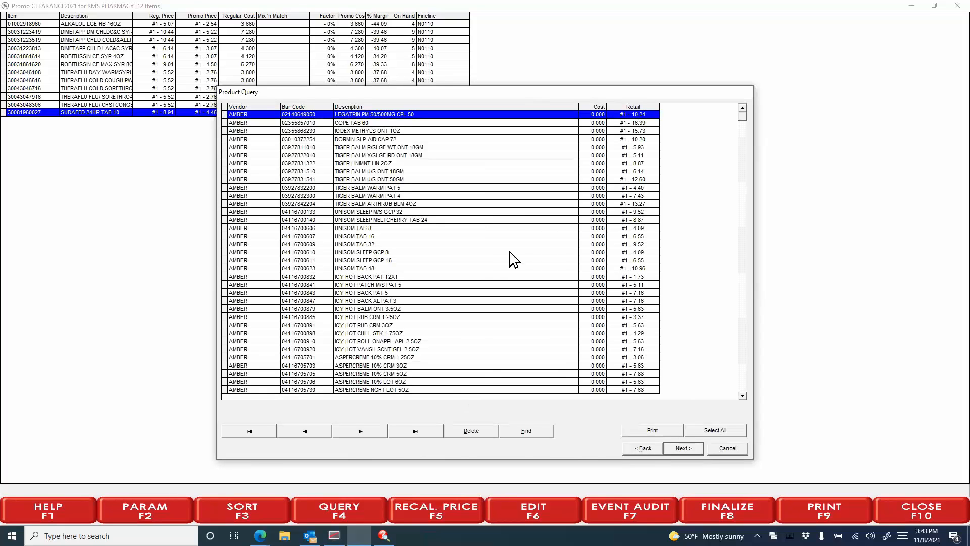
{"action": "left_click", "coordinate": [726, 433]}
{"action": "left_click", "coordinate": [697, 450]}
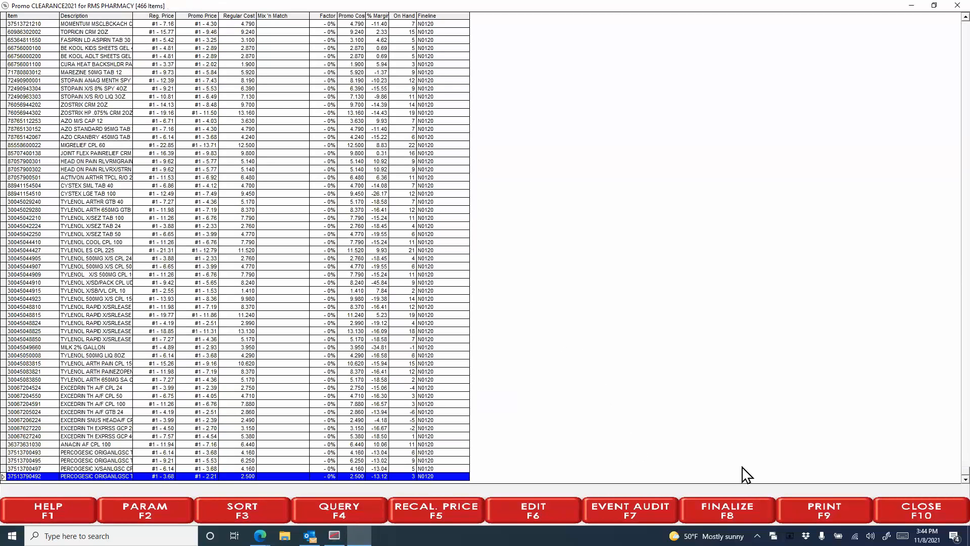
- Finalize the CLEARANCE2021 promo with a preview of its report, and dismiss the report and the promo parameters
{"action": "left_click", "coordinate": [739, 509]}
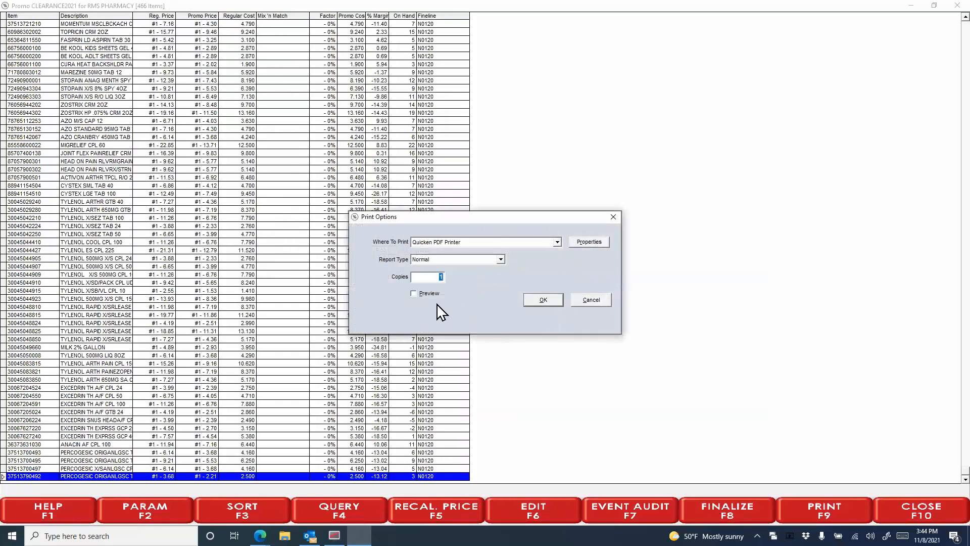
{"action": "left_click", "coordinate": [413, 294]}
{"action": "left_click", "coordinate": [540, 298]}
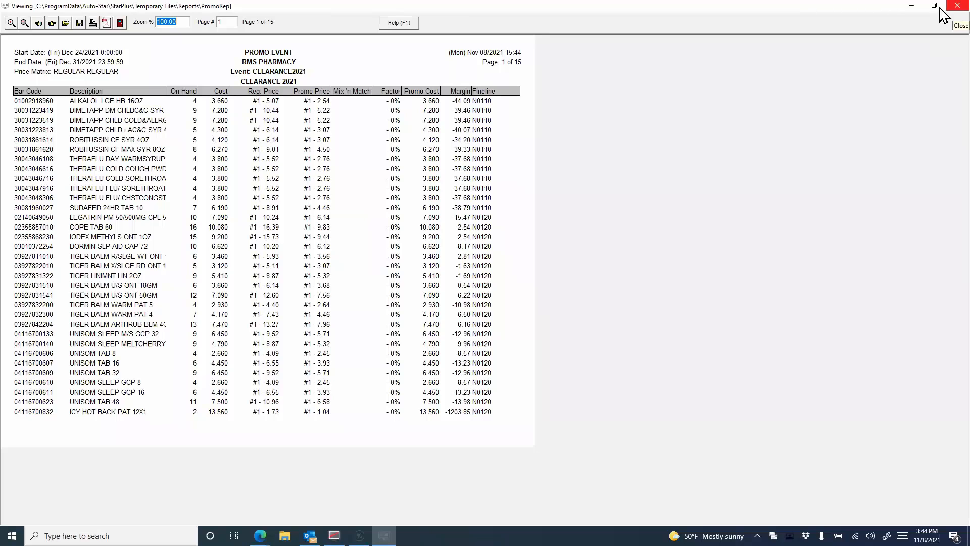
{"action": "left_click", "coordinate": [957, 5]}
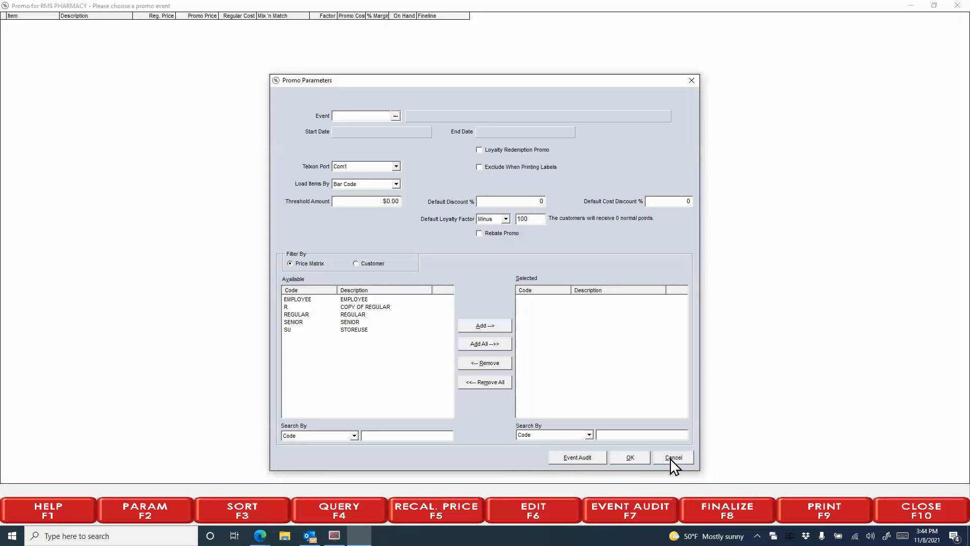
{"action": "left_click", "coordinate": [672, 458]}
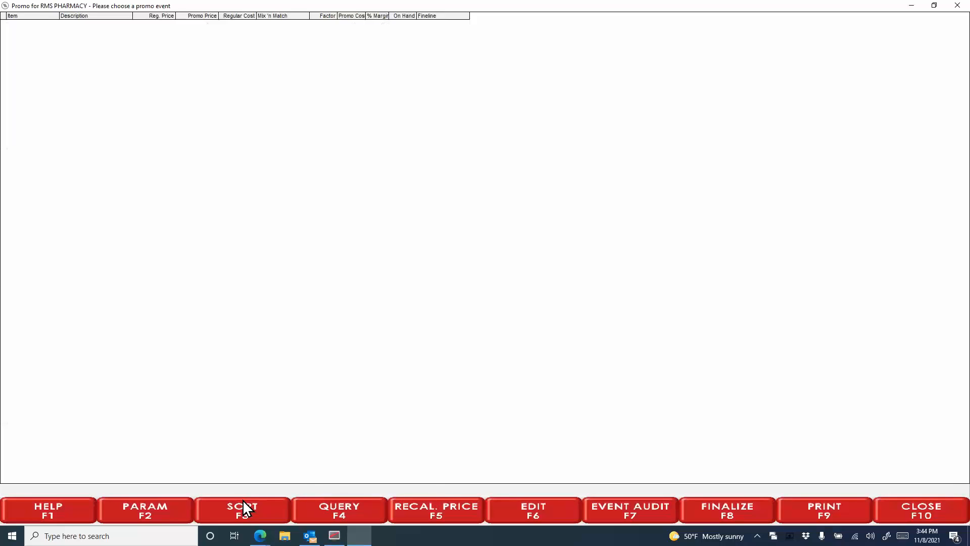
- Start a new promo event with the code TEST2021 and the description TEST 2021
{"action": "left_click", "coordinate": [169, 509]}
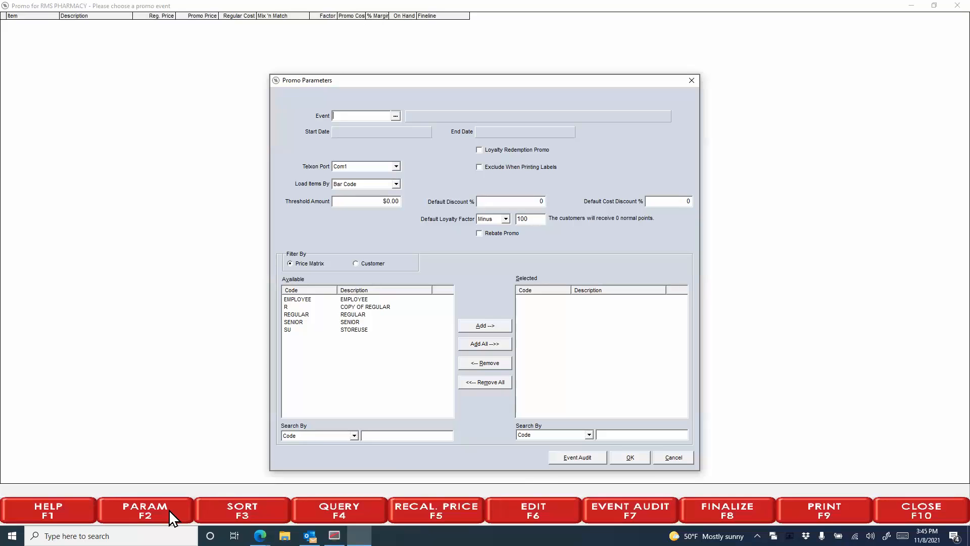
{"action": "left_click", "coordinate": [396, 116]}
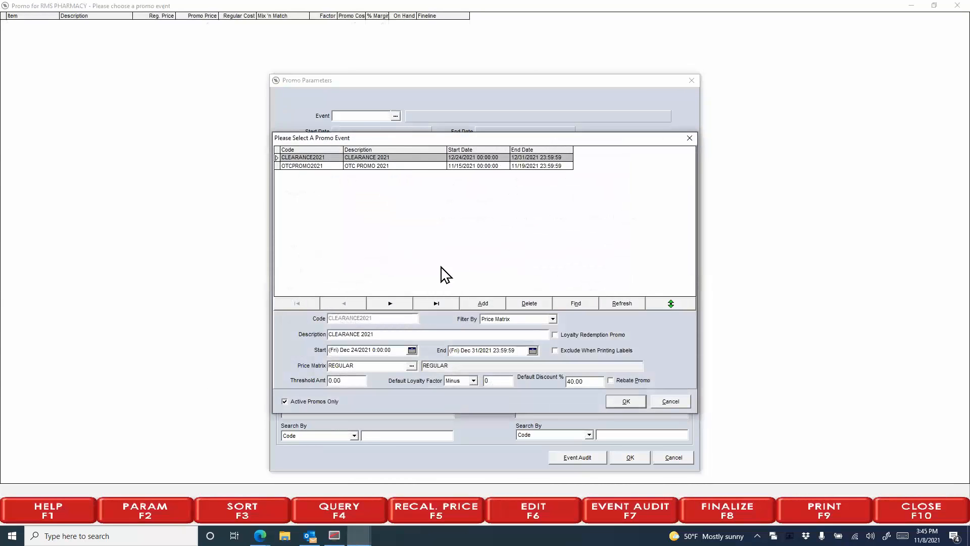
{"action": "left_click", "coordinate": [475, 304]}
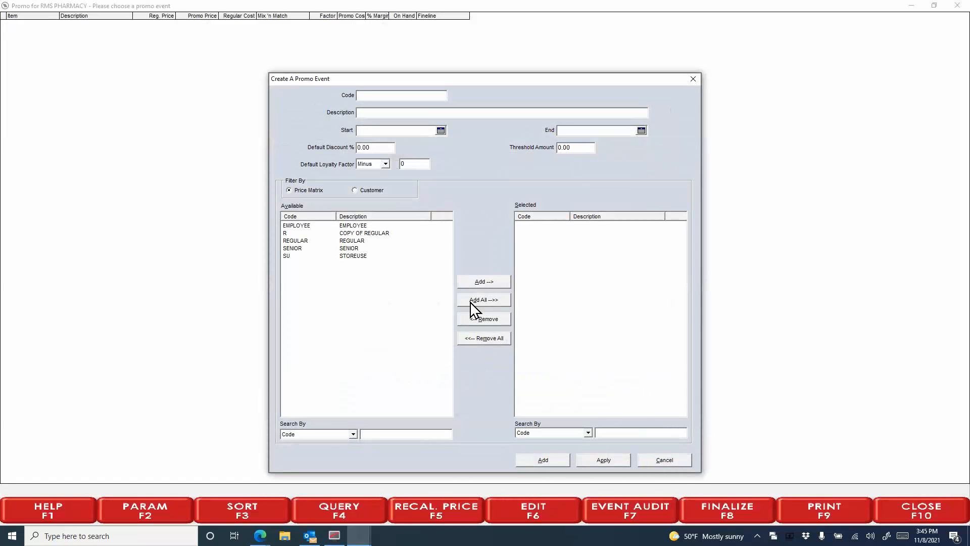
{"action": "type", "text": "TEST2021TEST 2021"}
- Set the new event to start on November 22, 2021 and end on November 30, 2021
{"action": "left_click", "coordinate": [441, 131]}
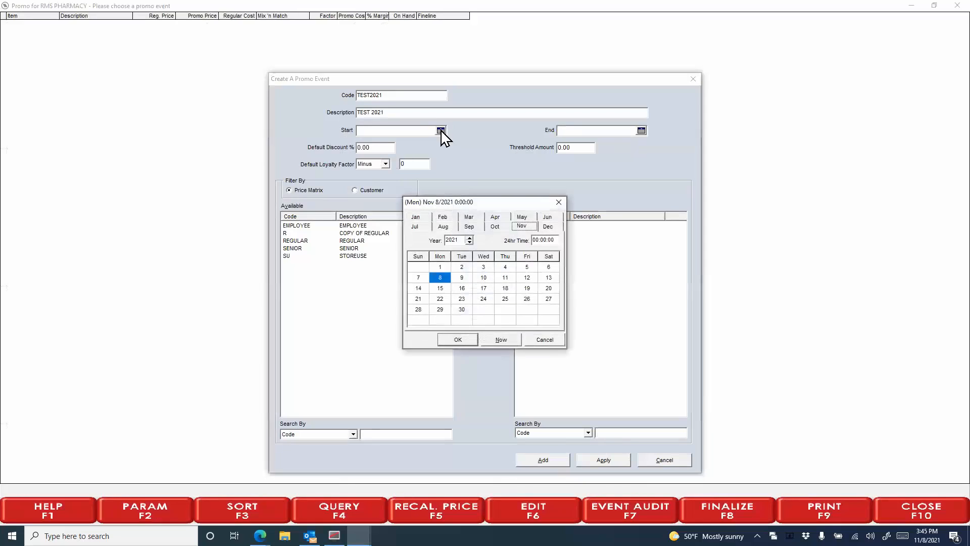
{"action": "left_click", "coordinate": [440, 299]}
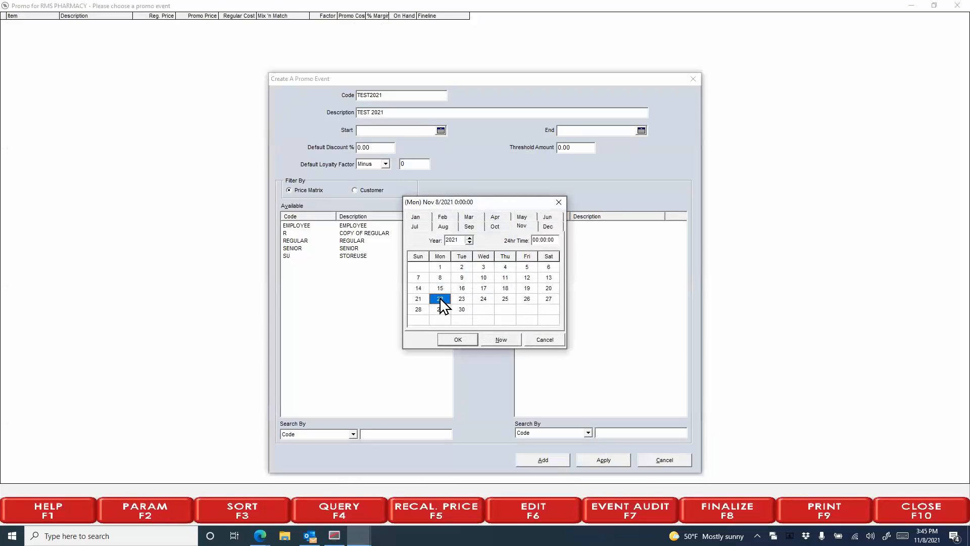
{"action": "left_click", "coordinate": [440, 298]}
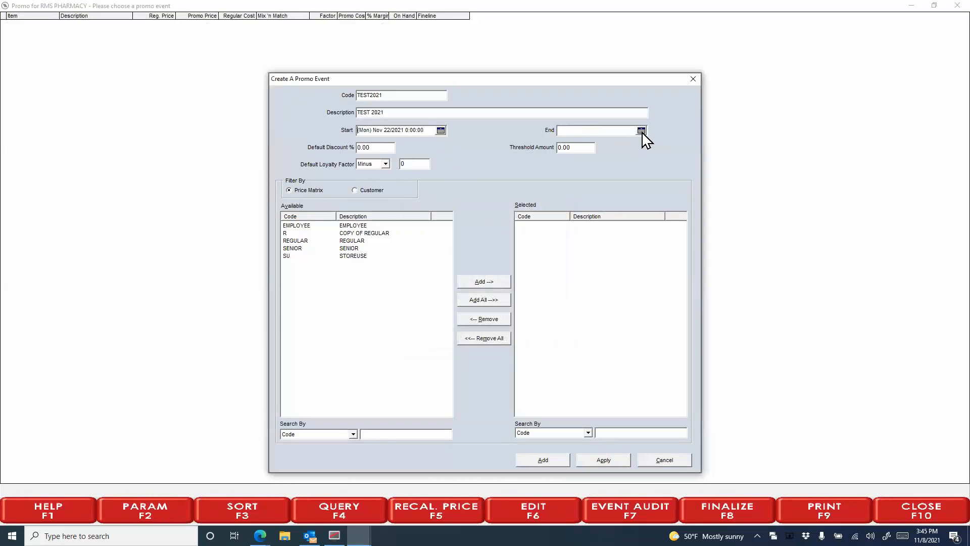
{"action": "left_click", "coordinate": [641, 130]}
{"action": "left_click", "coordinate": [461, 310]}
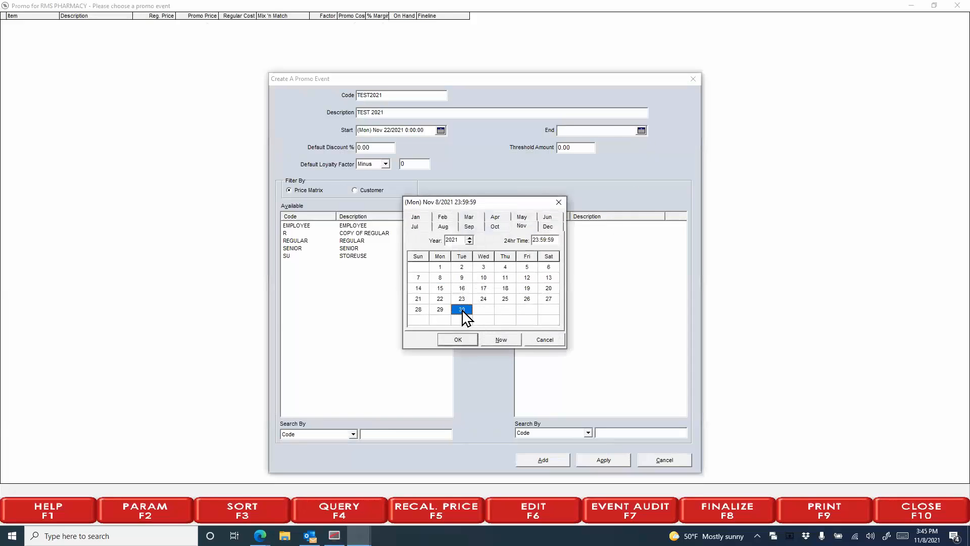
{"action": "left_click", "coordinate": [461, 309]}
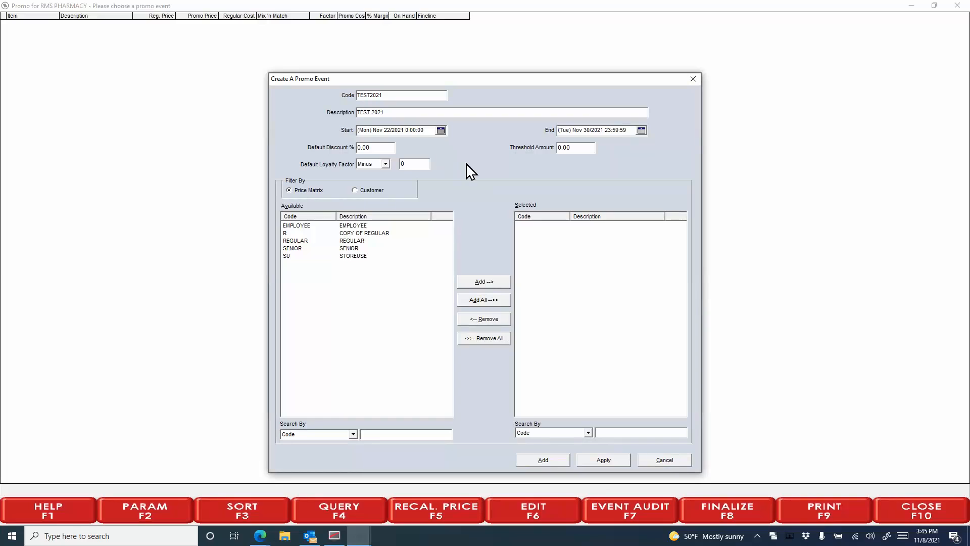
- Create the event with the REGULAR price matrix, load it as the current promo and close the promo manager
{"action": "left_click", "coordinate": [360, 241]}
{"action": "double_click", "coordinate": [360, 241]}
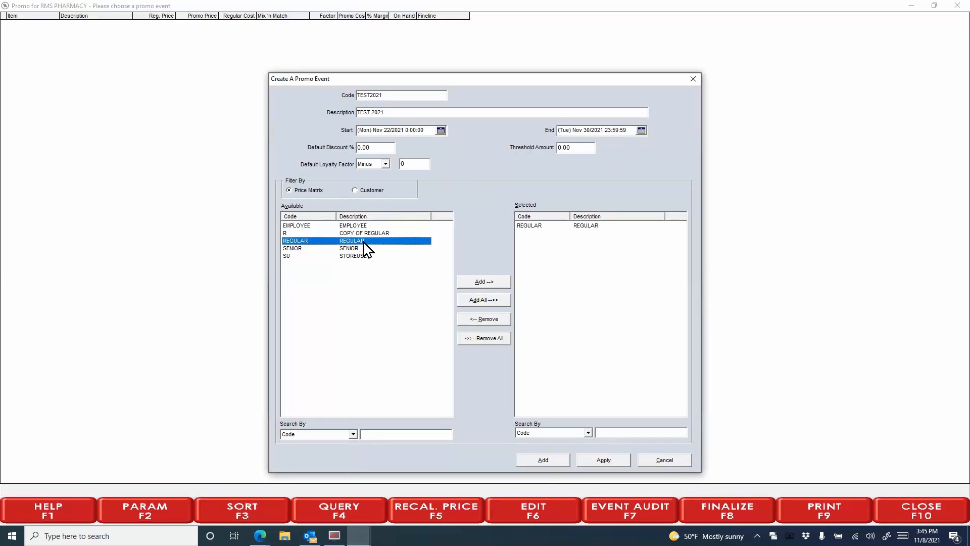
{"action": "left_click", "coordinate": [543, 460]}
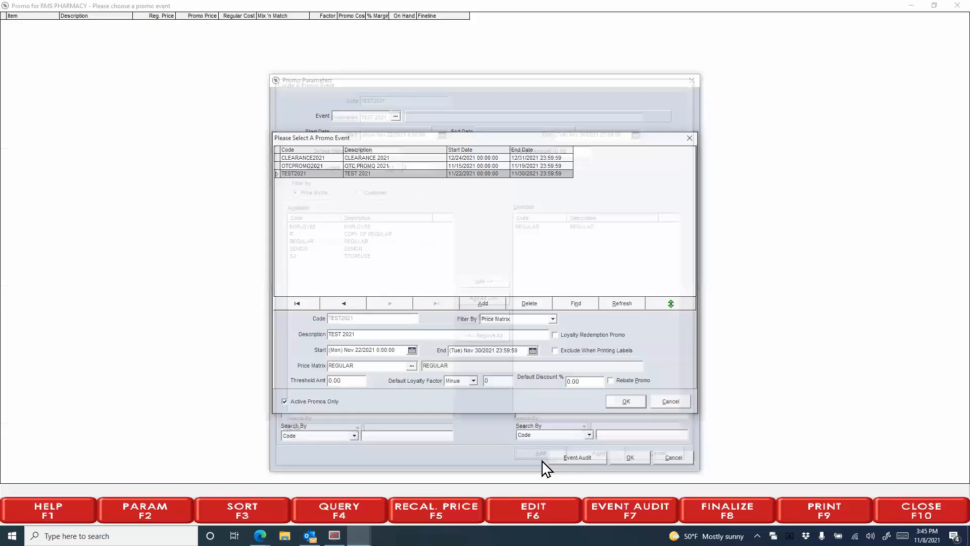
{"action": "left_click", "coordinate": [625, 400]}
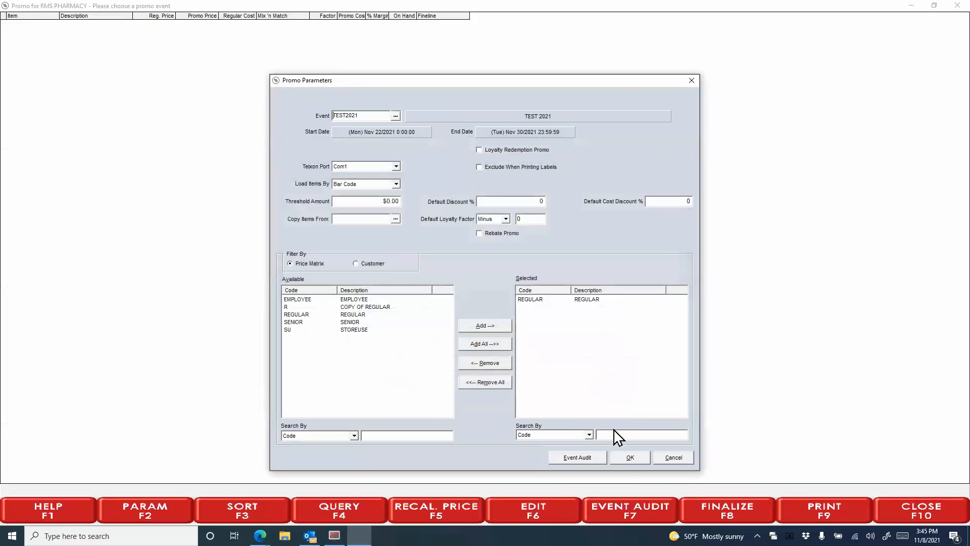
{"action": "left_click", "coordinate": [623, 460]}
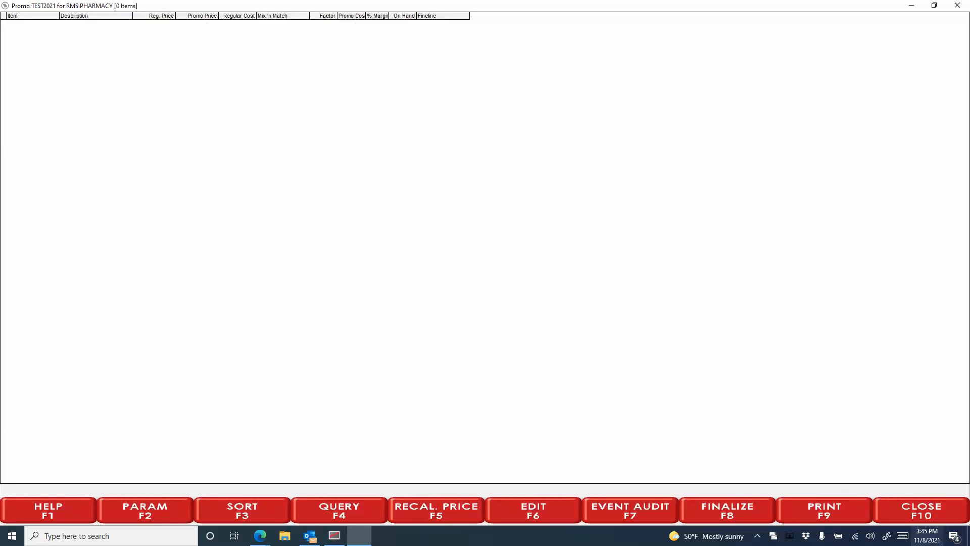
{"action": "left_click", "coordinate": [923, 505]}
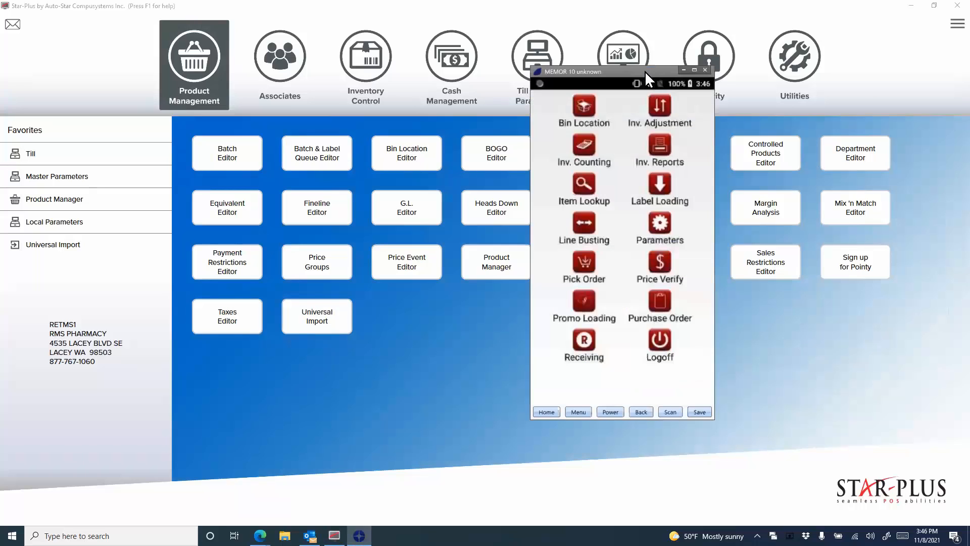
{"action": "left_click_drag", "start_coordinate": [644, 71], "coordinate": [596, 61]}
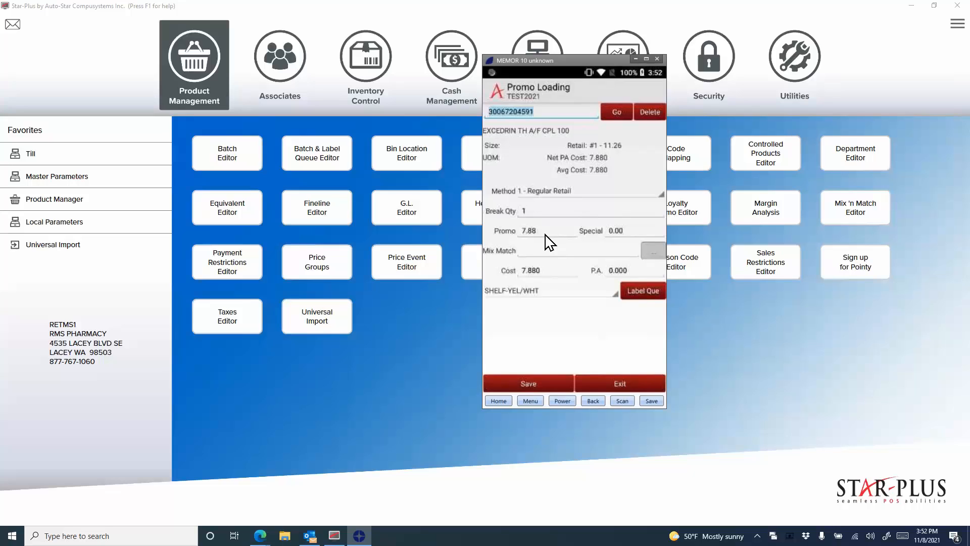
{"action": "type", "text": "30045083824"}
{"action": "key", "text": "Return"}
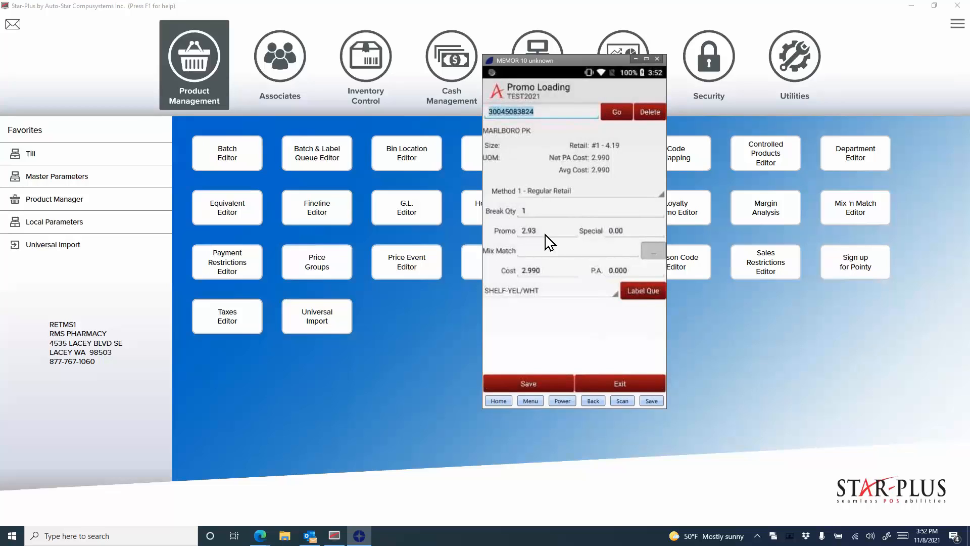
{"action": "type", "text": "30067204524"}
{"action": "key", "text": "Return"}
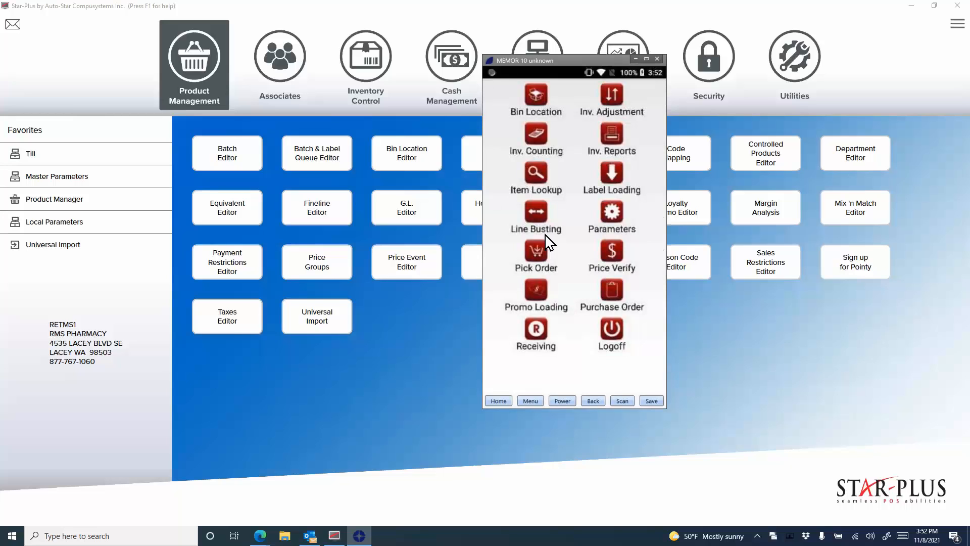
- Open the TEST2021 event in Star-Plus's Promo Manager to review its handheld-loaded items, and exit
{"action": "left_click", "coordinate": [409, 356]}
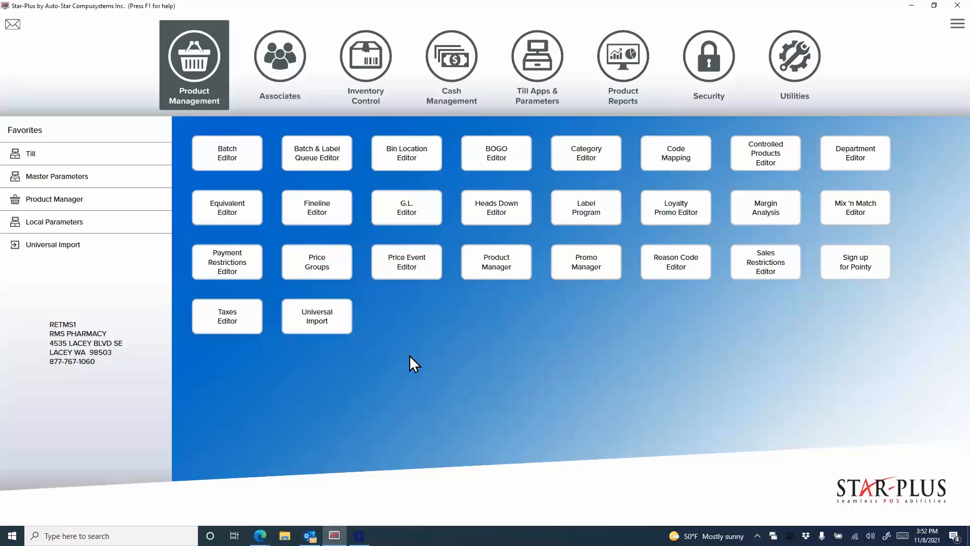
{"action": "left_click", "coordinate": [613, 269]}
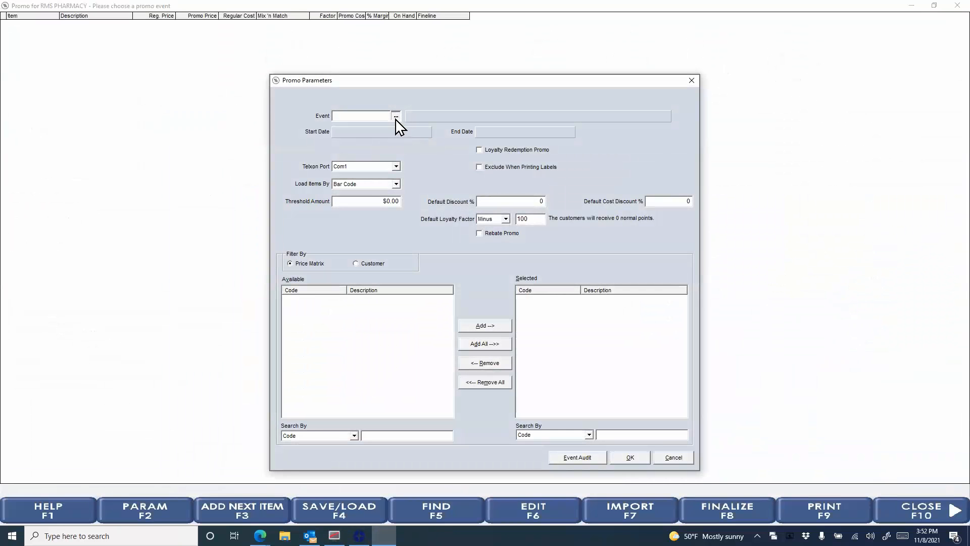
{"action": "left_click", "coordinate": [396, 116]}
{"action": "double_click", "coordinate": [371, 174]}
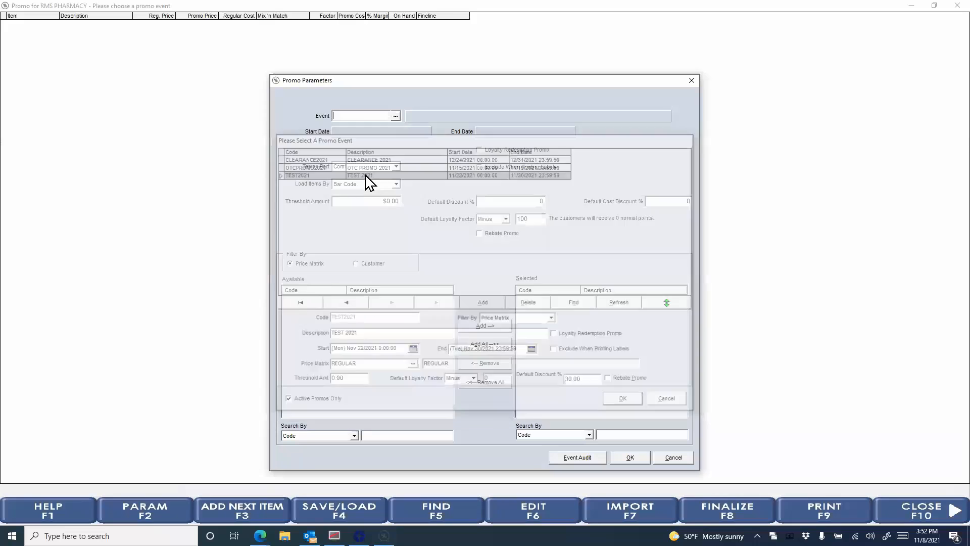
{"action": "left_click", "coordinate": [618, 456]}
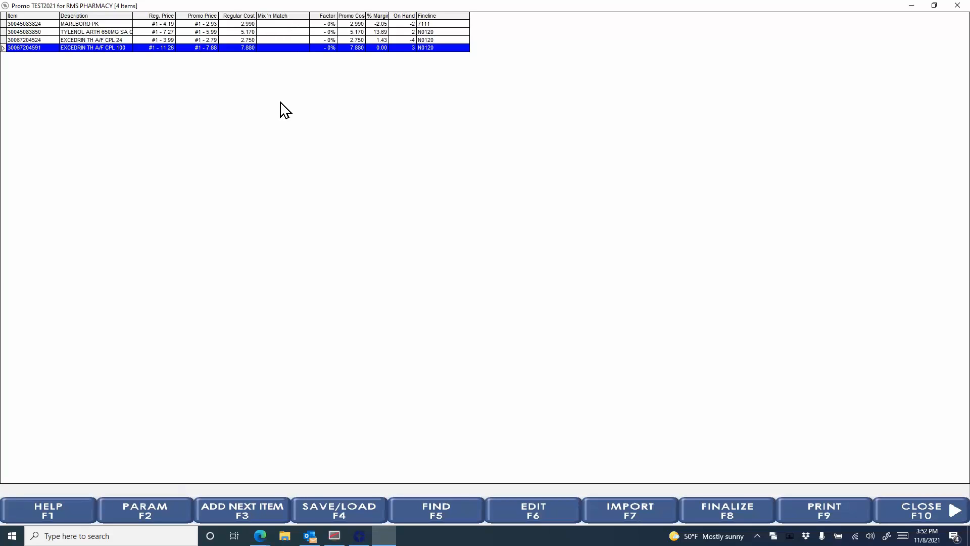
{"action": "left_click", "coordinate": [281, 25]}
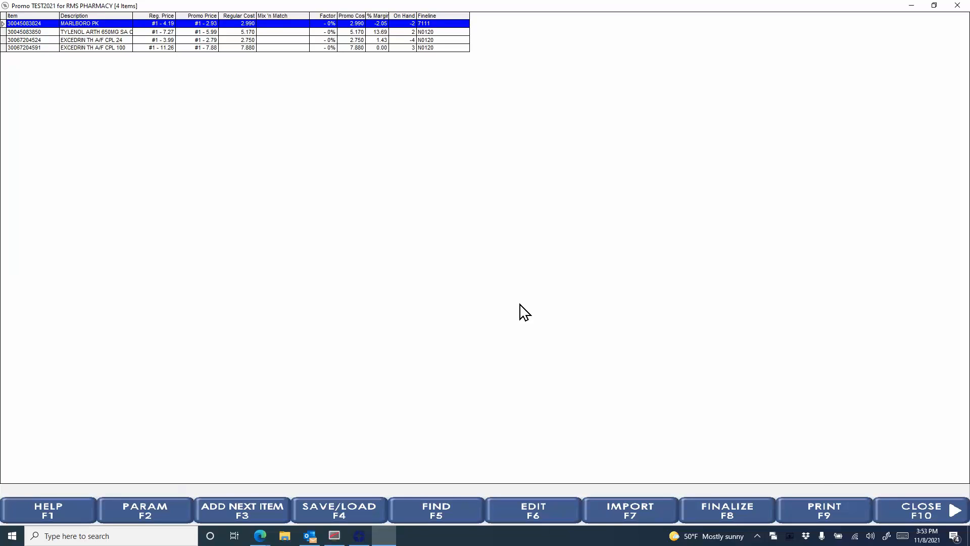
{"action": "left_click", "coordinate": [906, 511]}
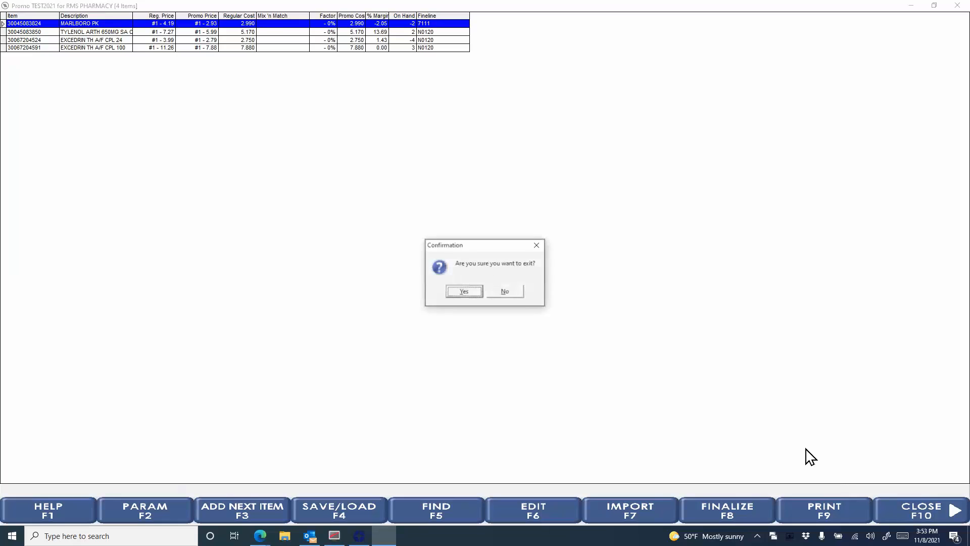
{"action": "left_click", "coordinate": [451, 295]}
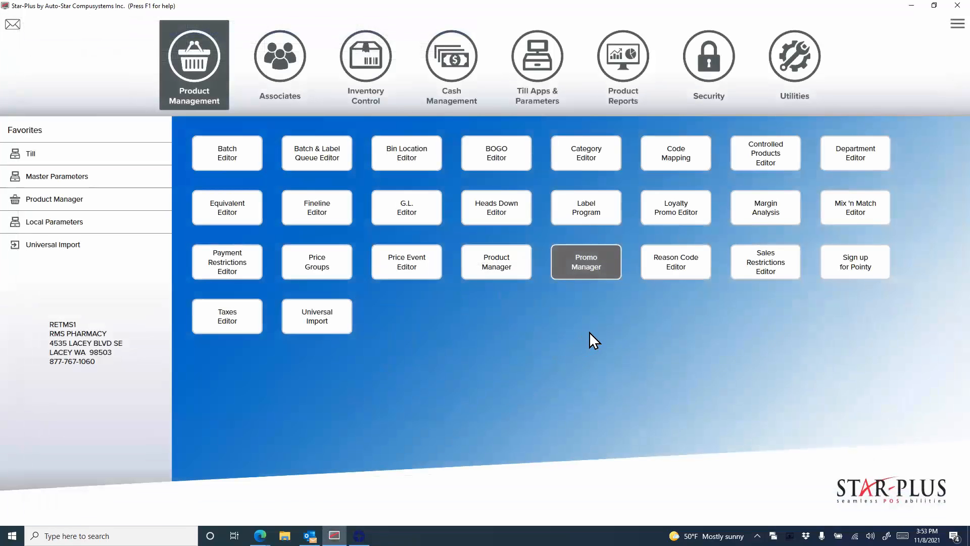
- Open the Label Program and load the items of the OTCPROMO2021 promo event for label printing
{"action": "left_click", "coordinate": [592, 210]}
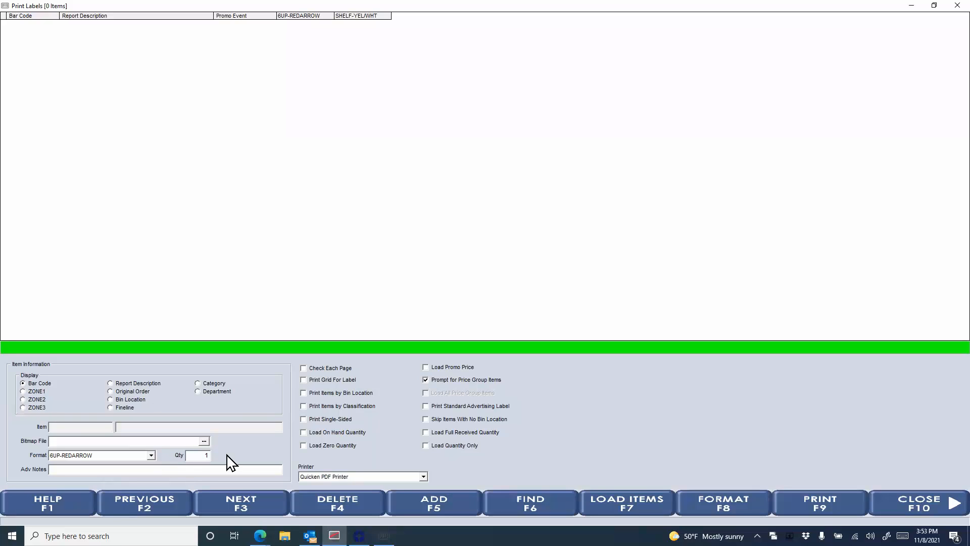
{"action": "left_click", "coordinate": [603, 500]}
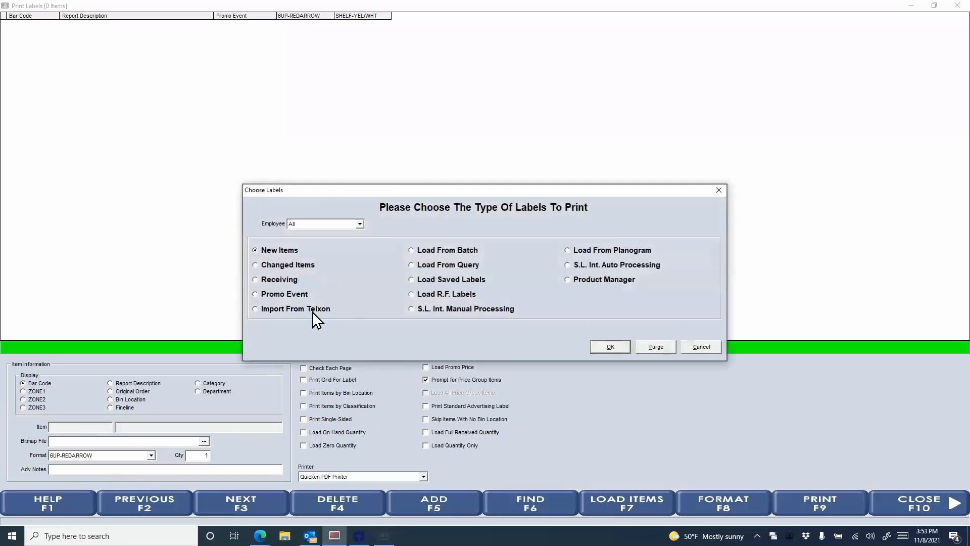
{"action": "left_click", "coordinate": [261, 293]}
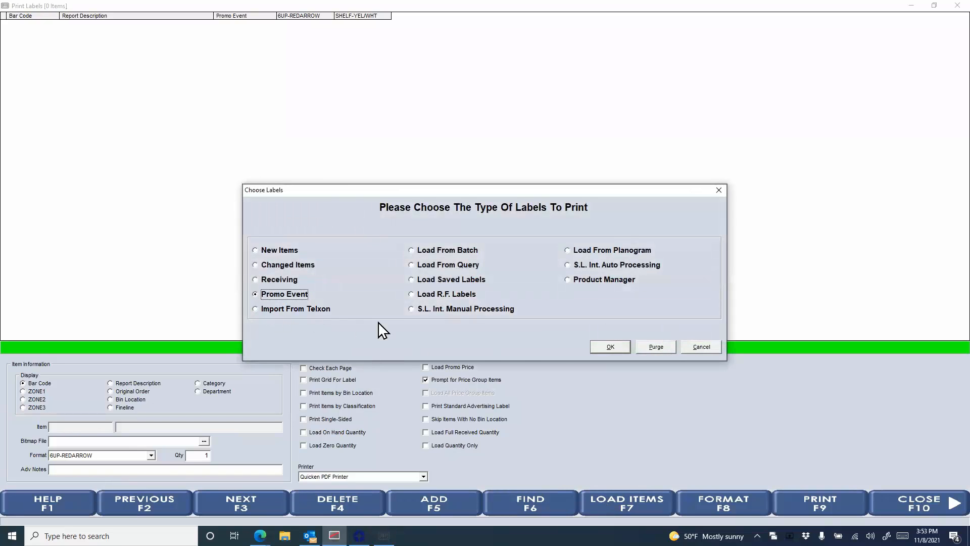
{"action": "left_click", "coordinate": [610, 348]}
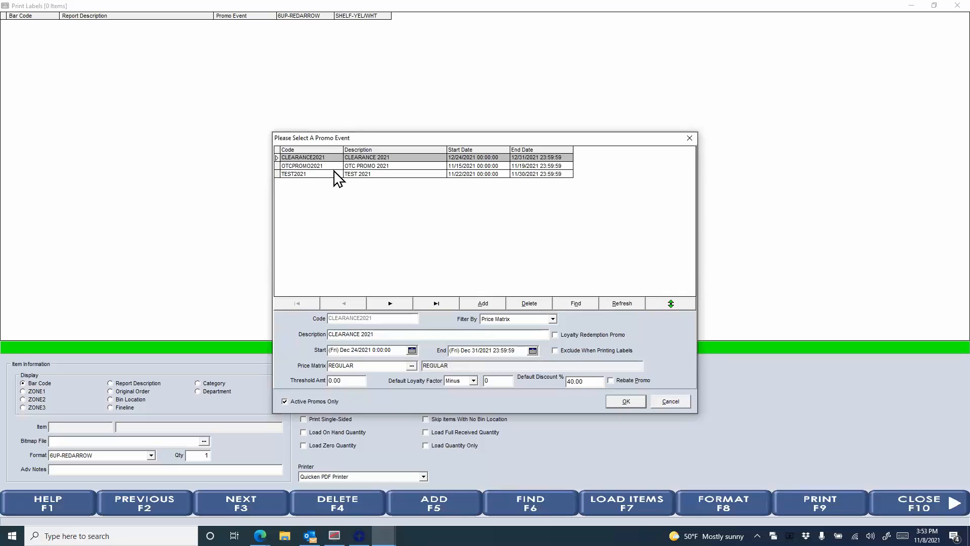
{"action": "double_click", "coordinate": [337, 166]}
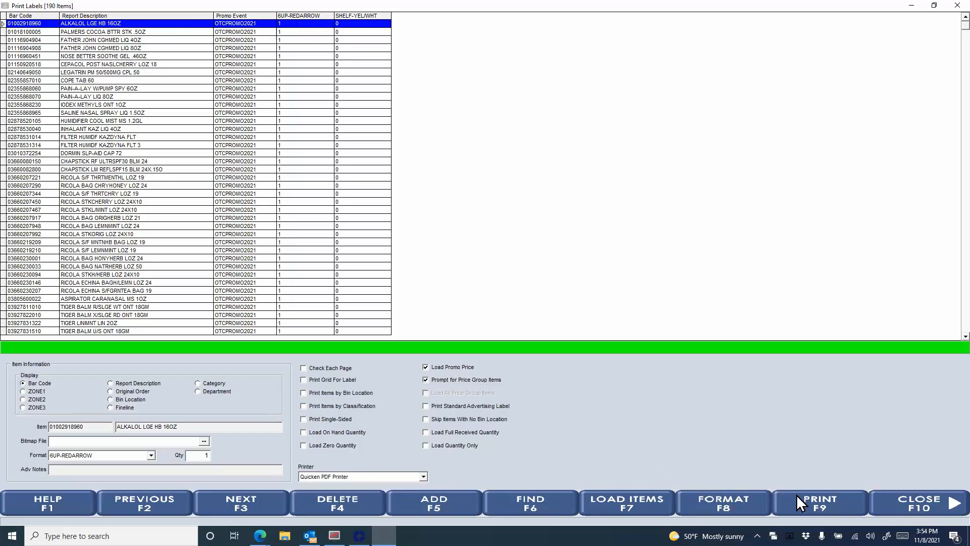
- Print the 6UP-REDARROW labels with Microsoft Print to PDF as the printer, skipping inactive items
{"action": "left_click", "coordinate": [361, 477]}
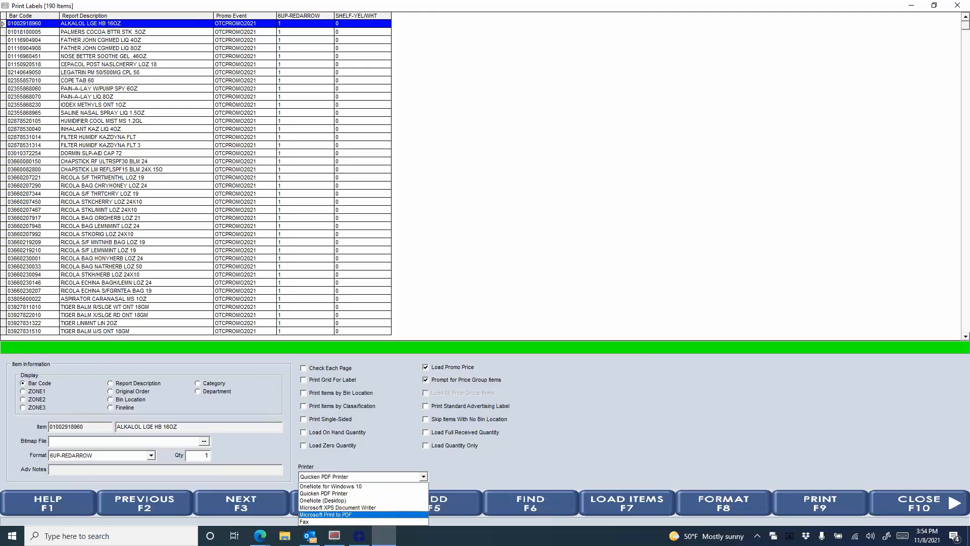
{"action": "key", "text": "Return"}
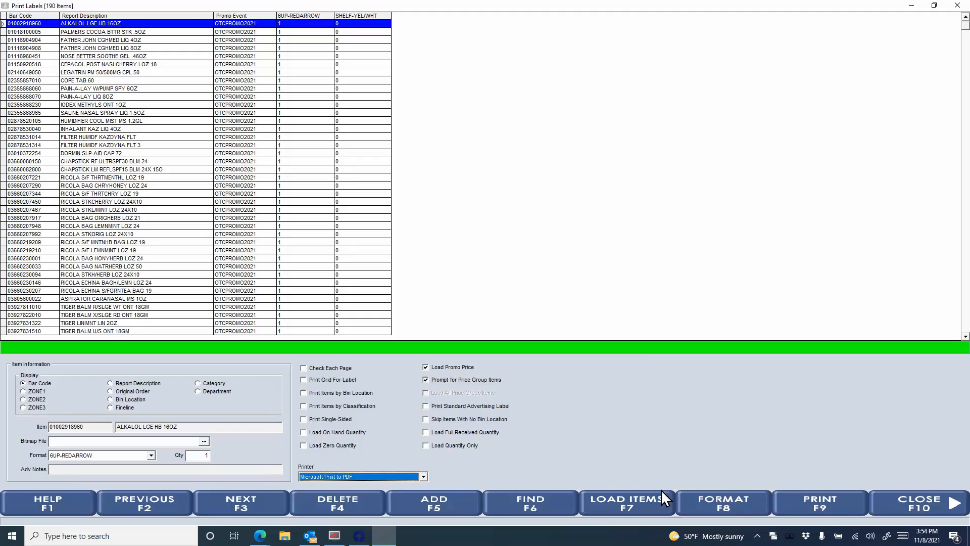
{"action": "left_click", "coordinate": [814, 503]}
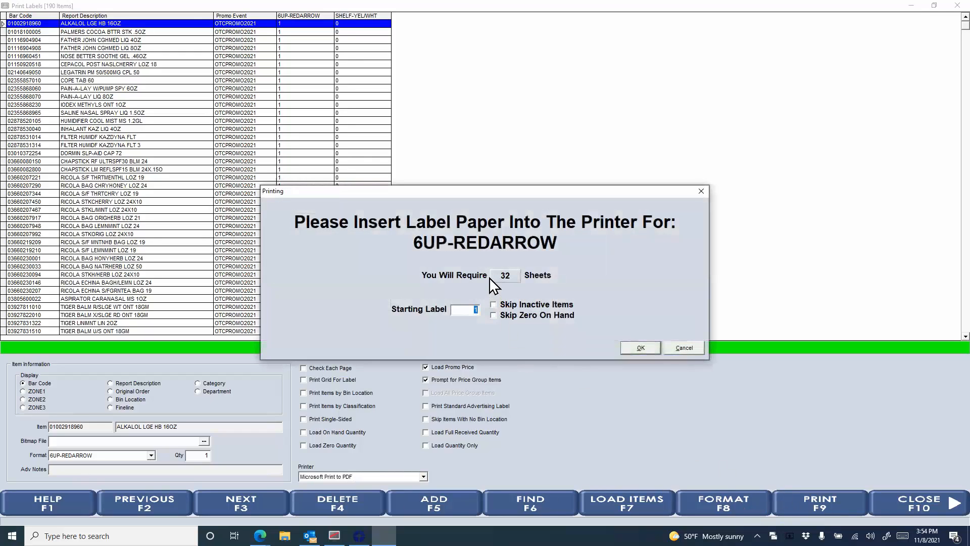
{"action": "left_click", "coordinate": [494, 306]}
{"action": "left_click", "coordinate": [651, 348]}
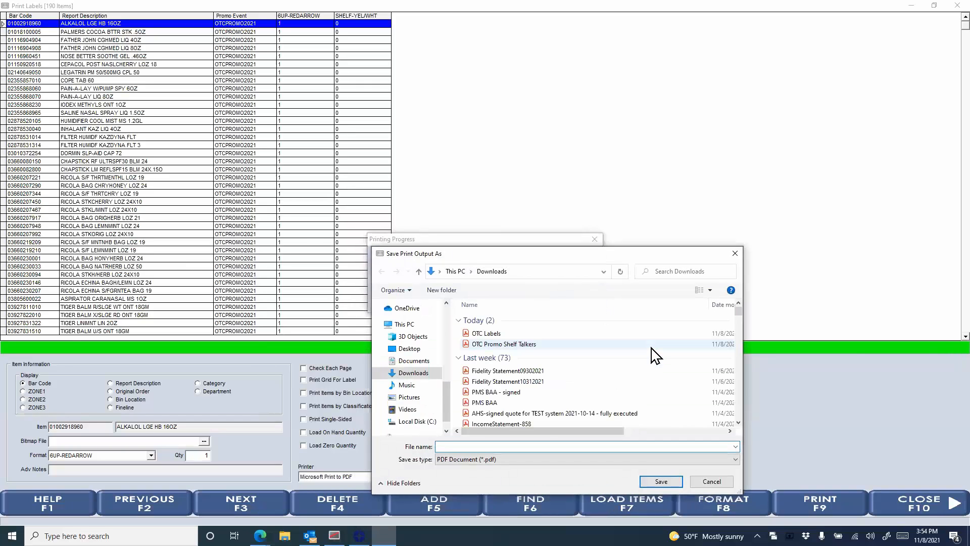
- Save the print output over the existing OTC Promo Shelf Talkers PDF in Downloads and confirm that the labels printed OK
{"action": "left_click", "coordinate": [507, 344]}
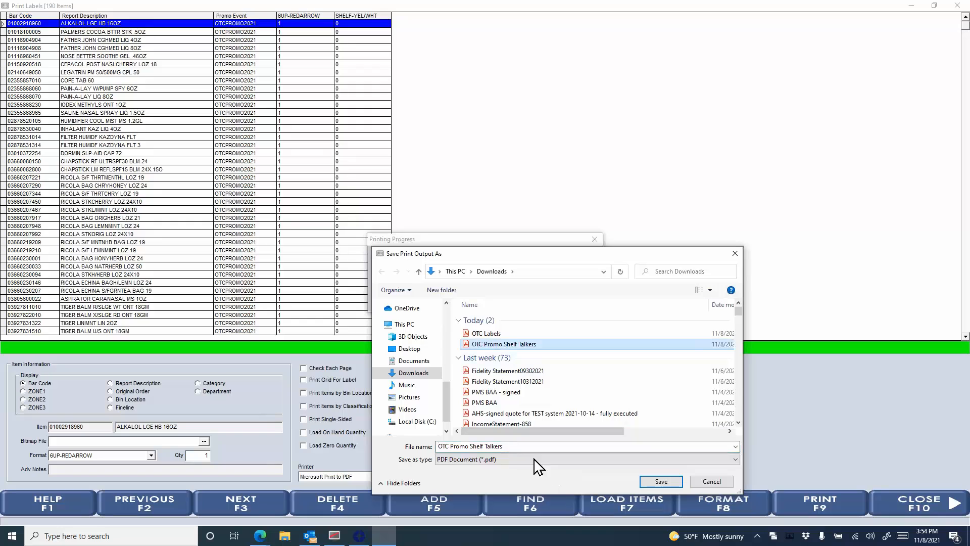
{"action": "left_click", "coordinate": [651, 483]}
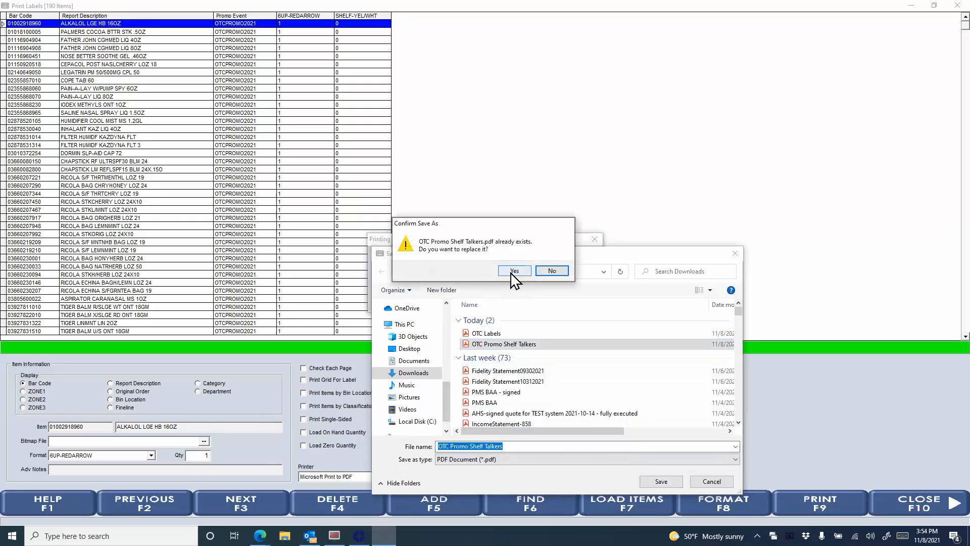
{"action": "left_click", "coordinate": [511, 271]}
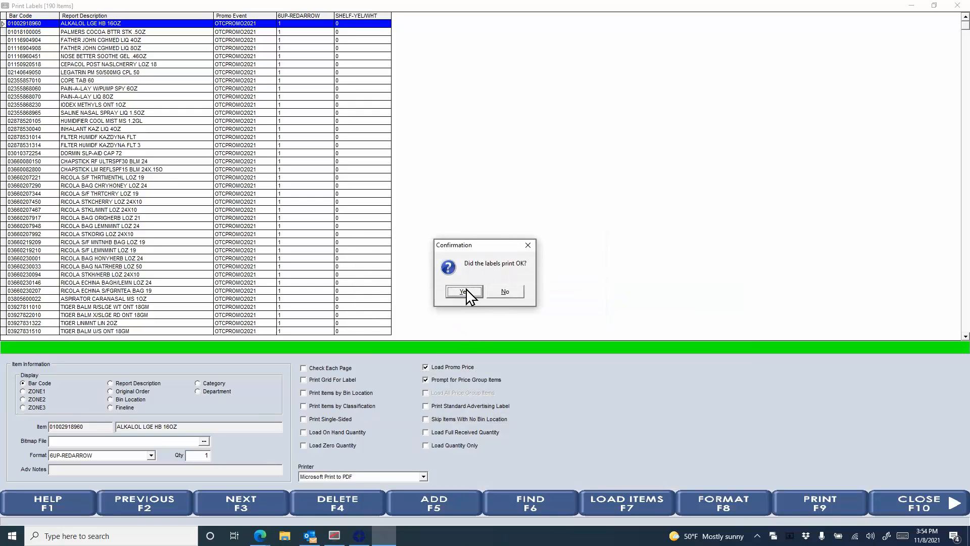
{"action": "left_click", "coordinate": [464, 292]}
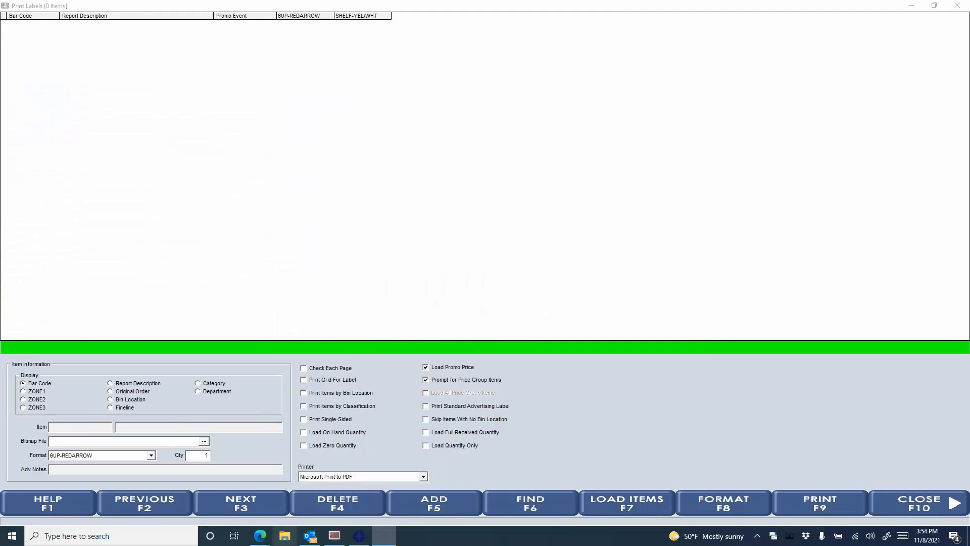
- Open the OTC Promo Shelf Talkers PDF from File Explorer, examine the shelf labels enlarged, and close both windows
{"action": "left_click", "coordinate": [285, 536]}
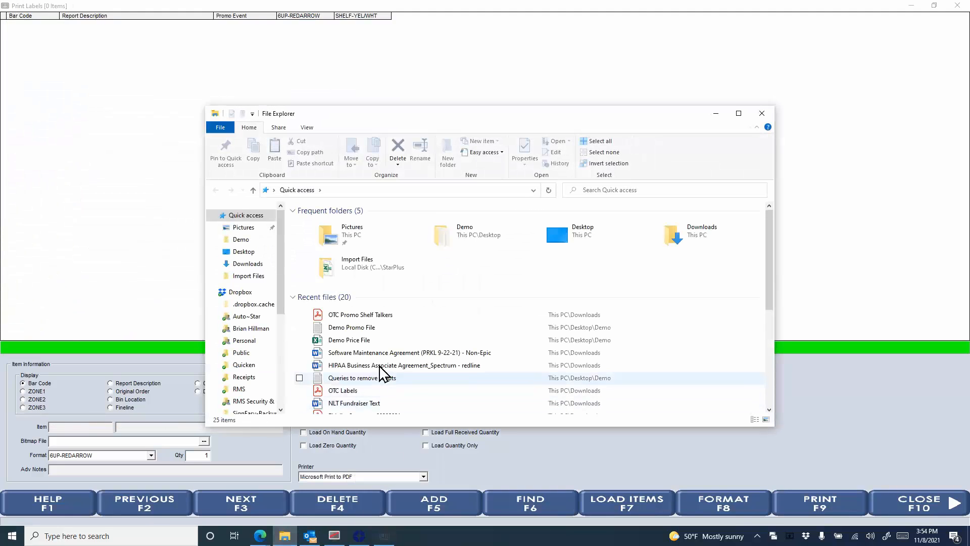
{"action": "left_click", "coordinate": [372, 315]}
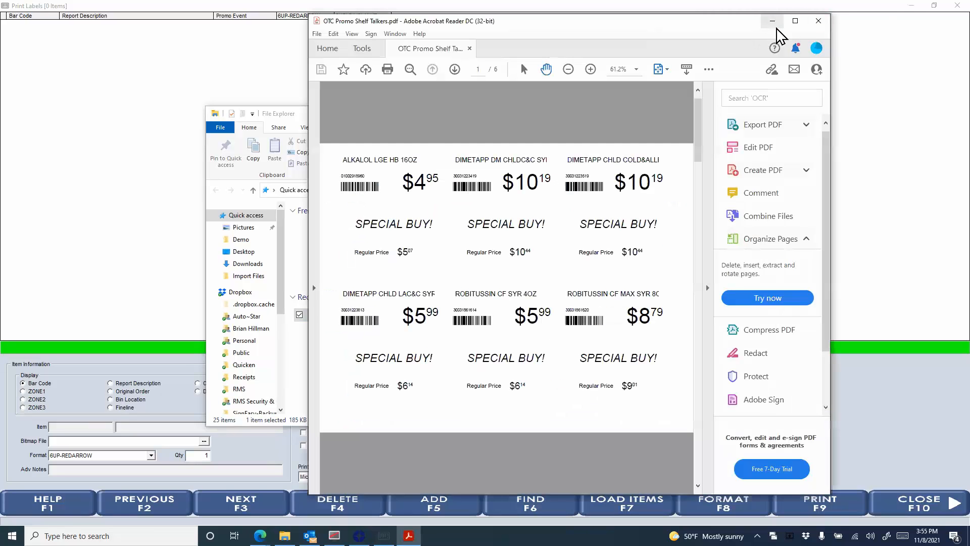
{"action": "left_click", "coordinate": [795, 21]}
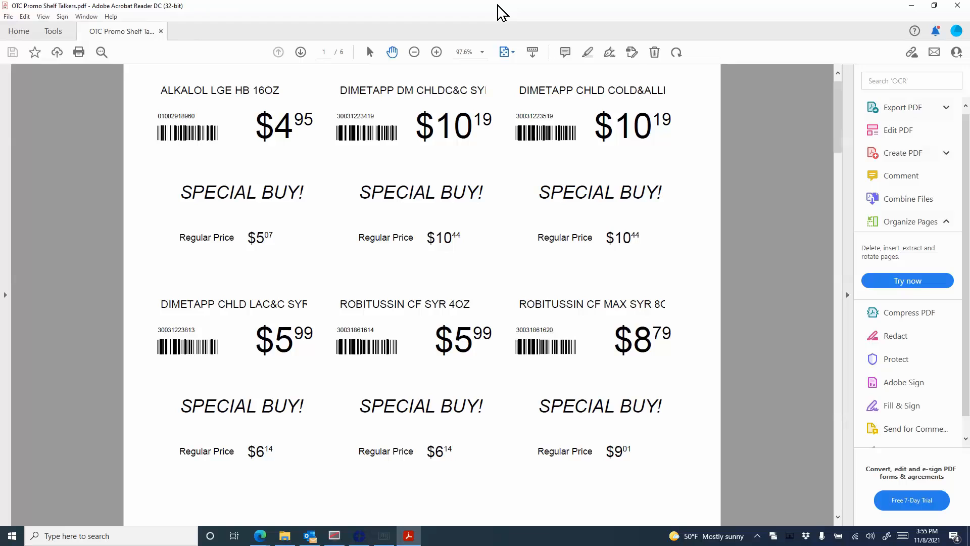
{"action": "left_click", "coordinate": [941, 8]}
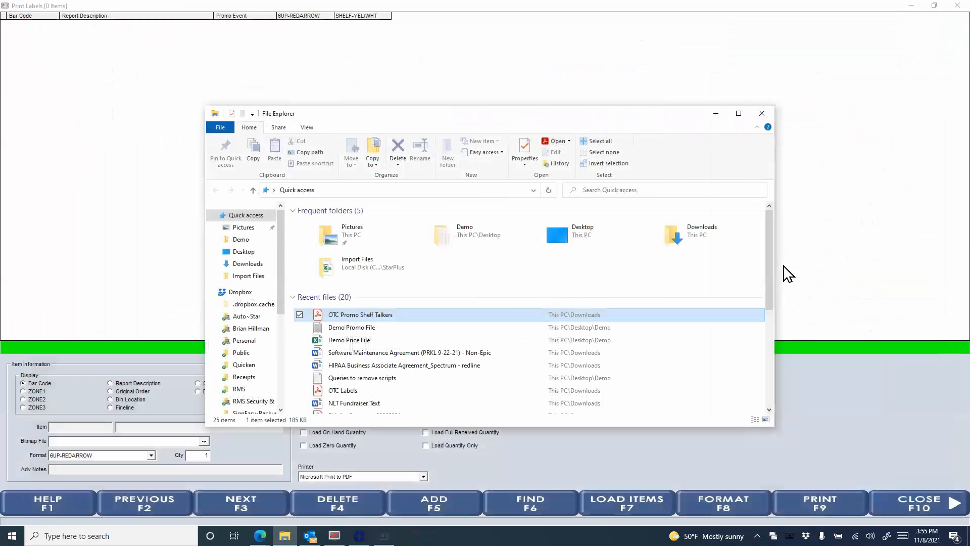
{"action": "left_click", "coordinate": [762, 118]}
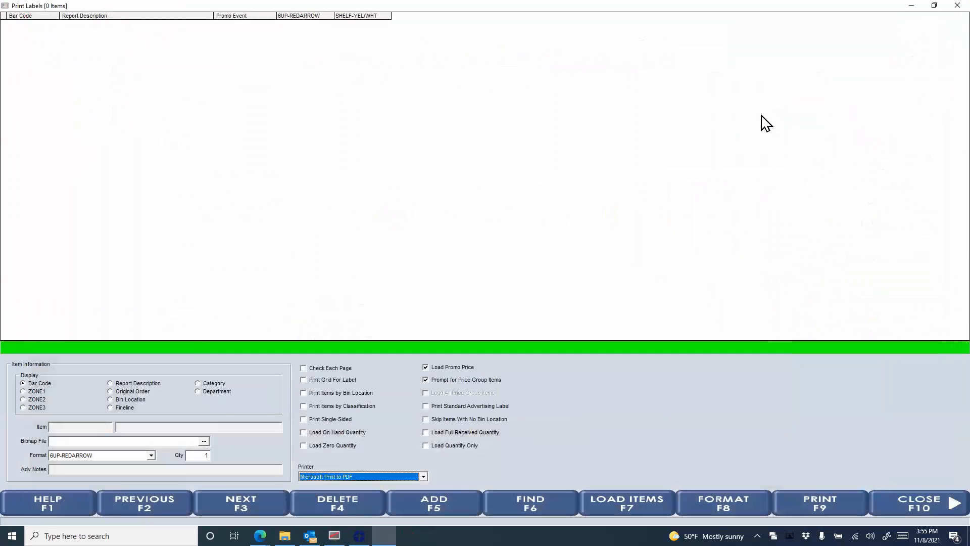